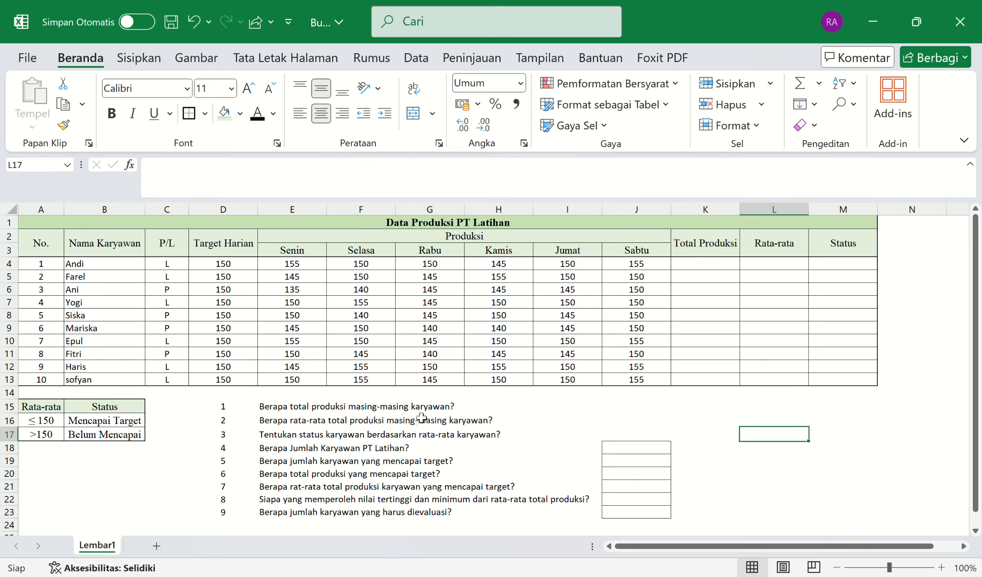
Enter =SUM(E4:J4) in K4 to total the first employee's production from Senin to Sabtu.
{"action": "left_click", "coordinate": [709, 268]}
{"action": "type", "text": "="}
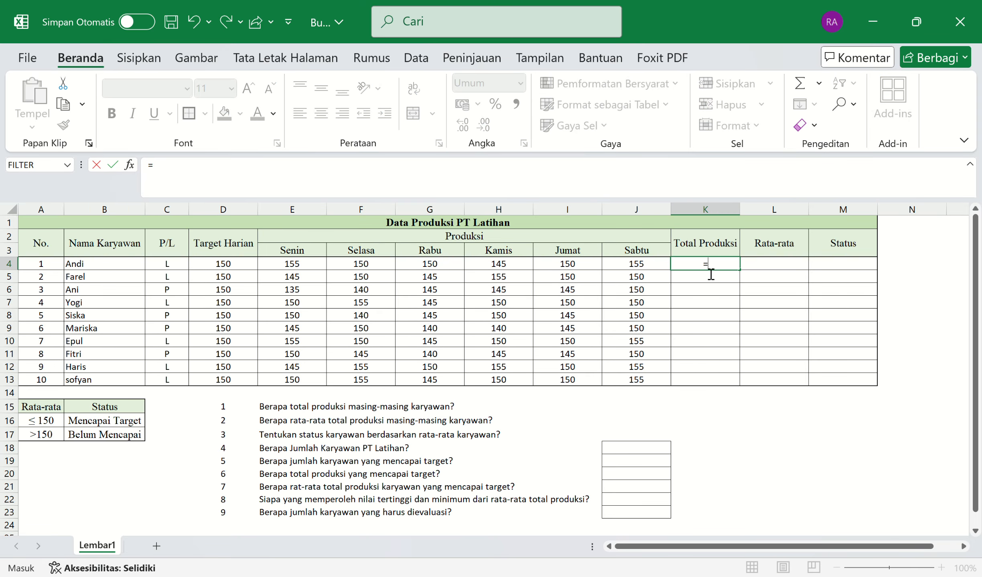
{"action": "type", "text": "sum"}
{"action": "key", "text": "Tab"}
{"action": "left_click", "coordinate": [303, 267]}
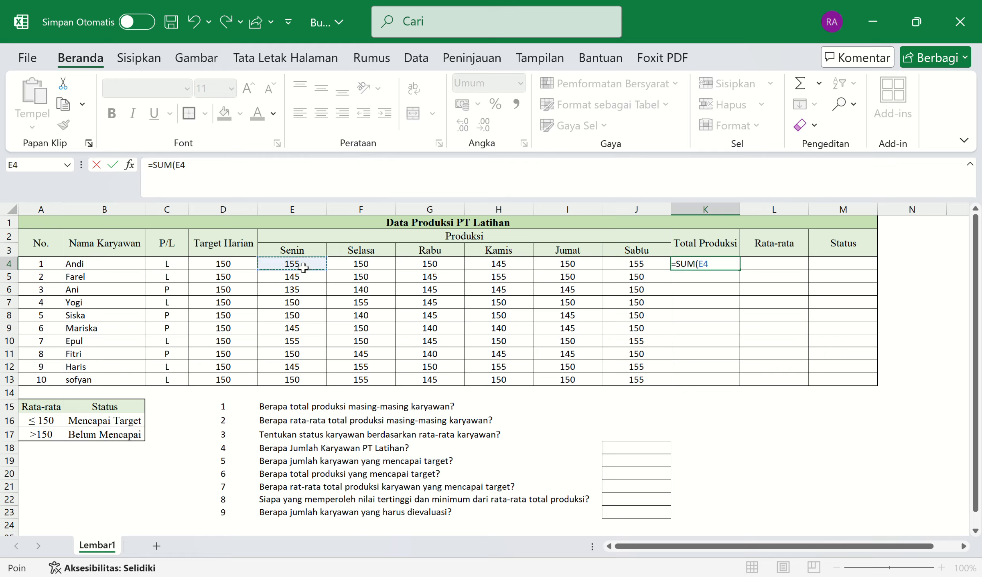
{"action": "left_click_drag", "start_coordinate": [303, 267], "coordinate": [628, 271]}
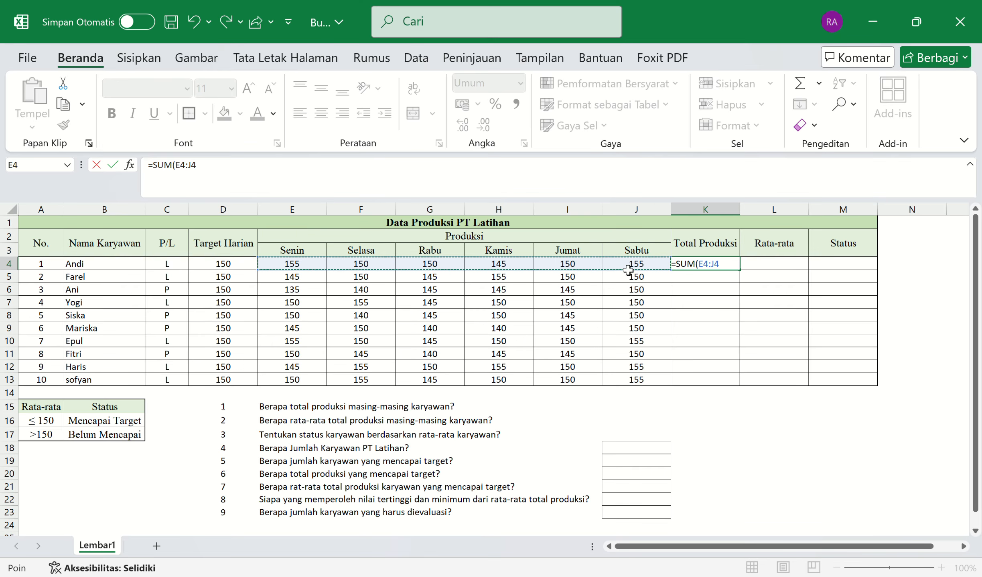
{"action": "type", "text": ")"}
{"action": "key", "text": "Return"}
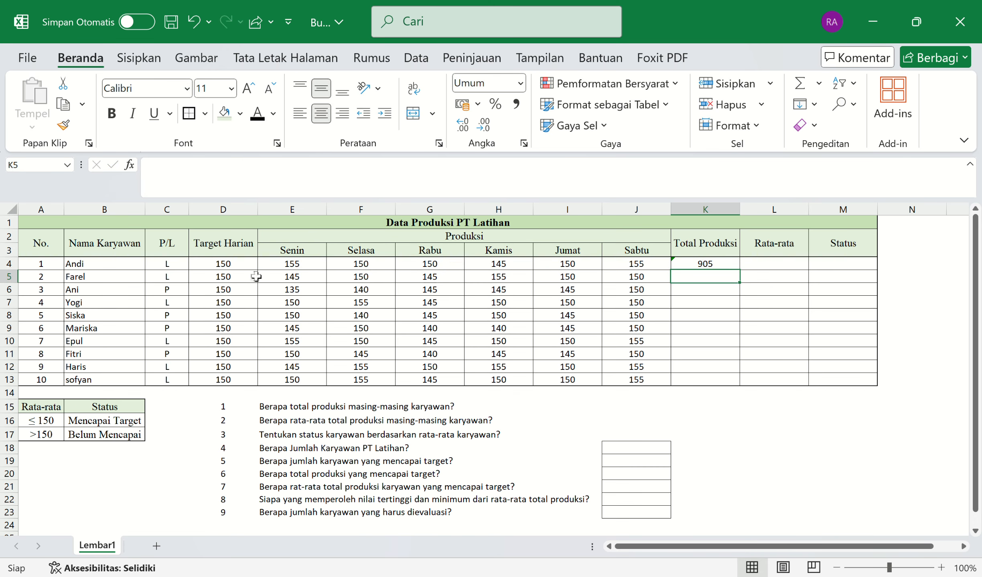
Fill the Total Produksi formula from K4 down to K13 for all employees.
{"action": "left_click", "coordinate": [90, 270]}
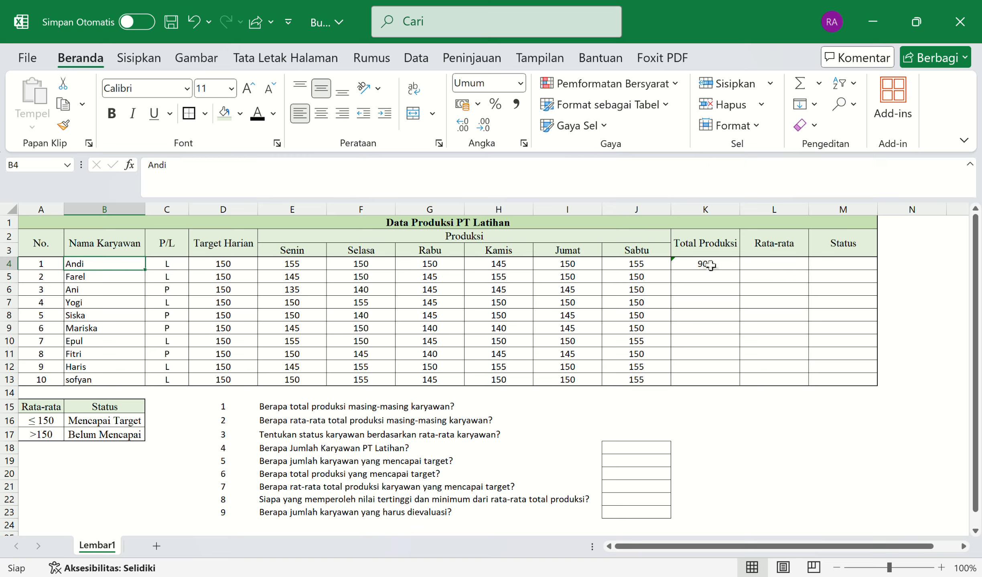
{"action": "left_click", "coordinate": [707, 252]}
{"action": "key", "text": "Down"}
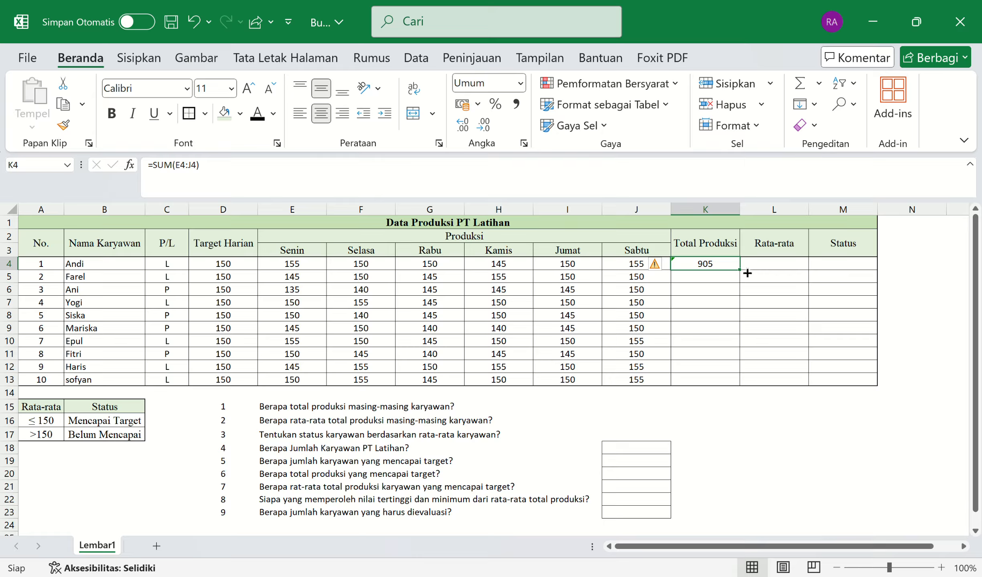
{"action": "left_click_drag", "start_coordinate": [743, 276], "coordinate": [747, 389]}
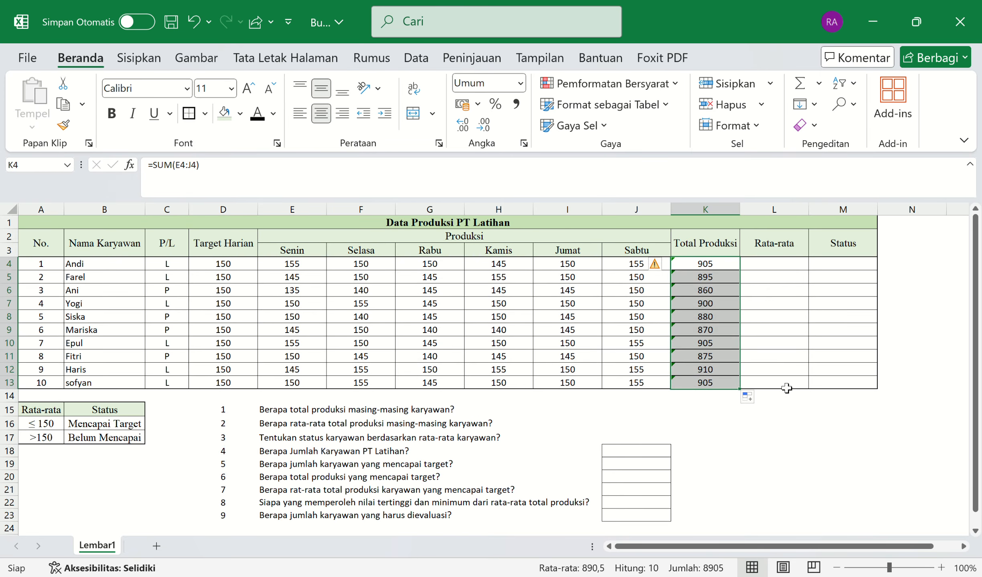
Enter =AVERAGE(E4:J4) in L4 to average the first employee's daily production.
{"action": "left_click", "coordinate": [778, 306]}
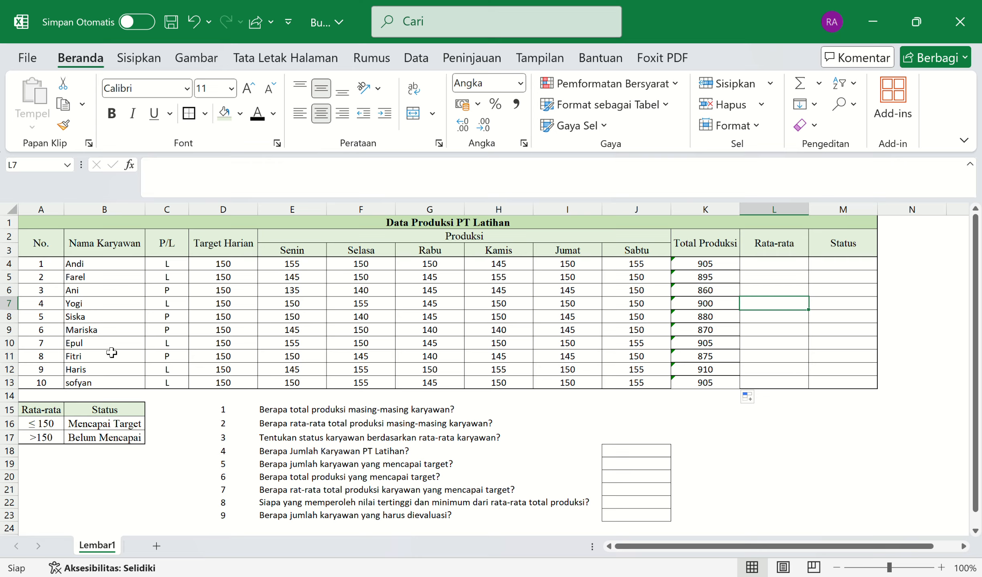
{"action": "left_click", "coordinate": [795, 270]}
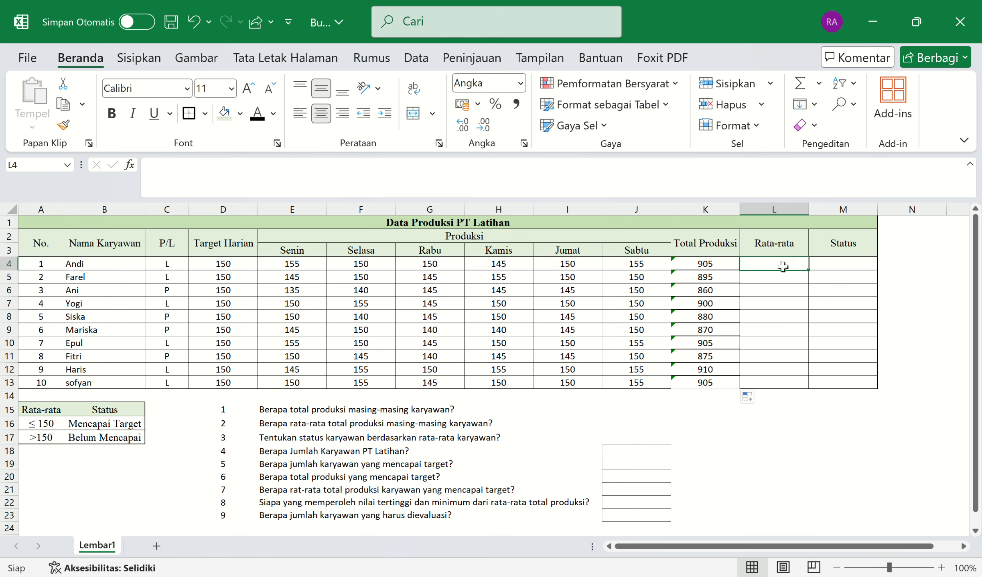
{"action": "type", "text": "="}
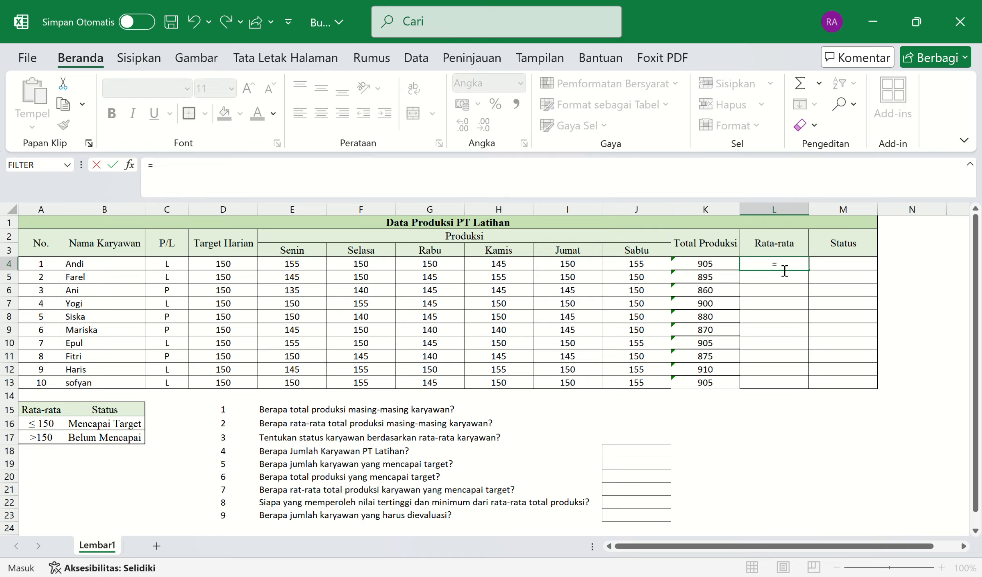
{"action": "type", "text": "ave"}
{"action": "key", "text": "Tab"}
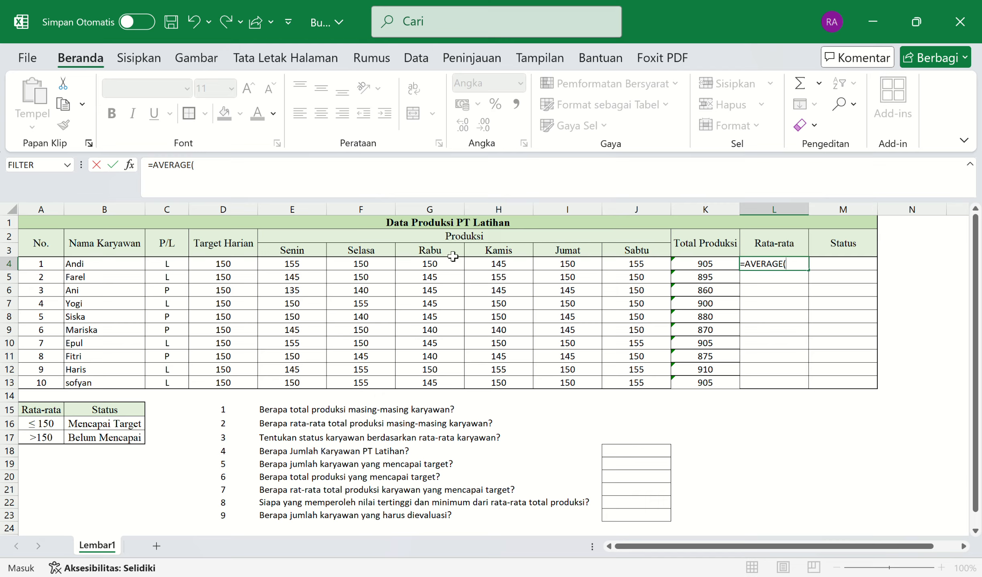
{"action": "left_click_drag", "start_coordinate": [296, 267], "coordinate": [641, 271]}
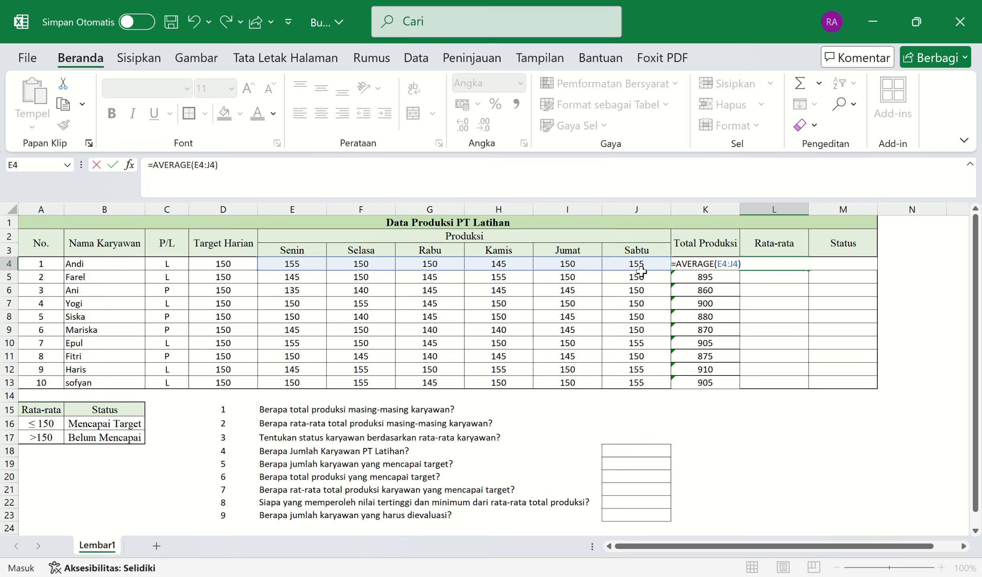
{"action": "key", "text": "Return"}
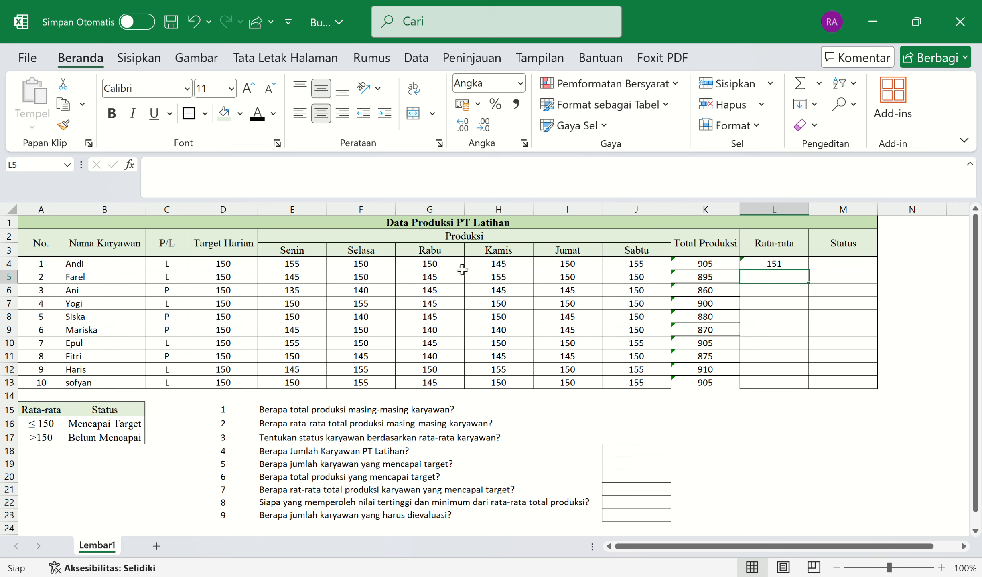
Fill the Rata-rata formula from L4 down to L13 for all employees.
{"action": "left_click", "coordinate": [803, 267]}
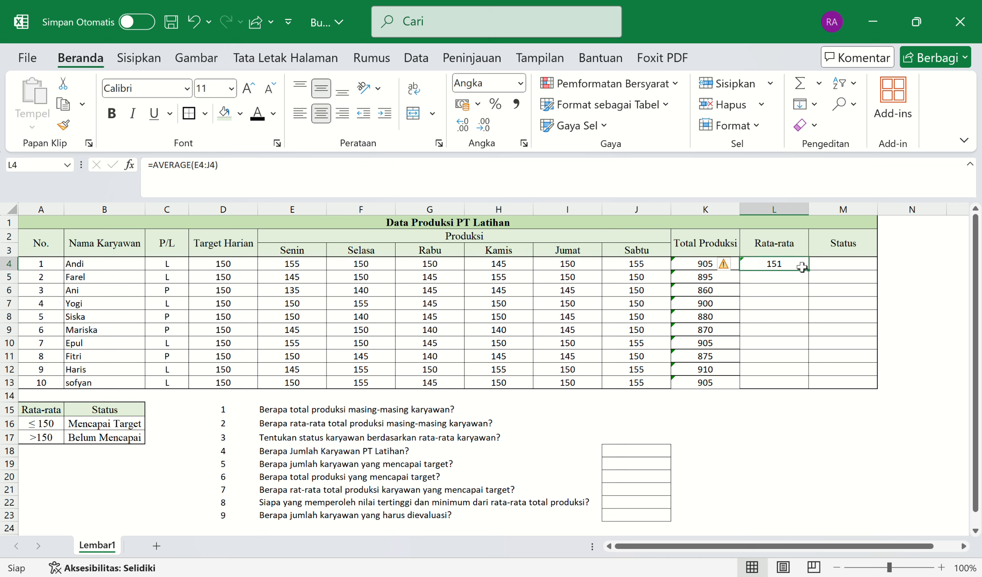
{"action": "left_click_drag", "start_coordinate": [809, 270], "coordinate": [816, 394]}
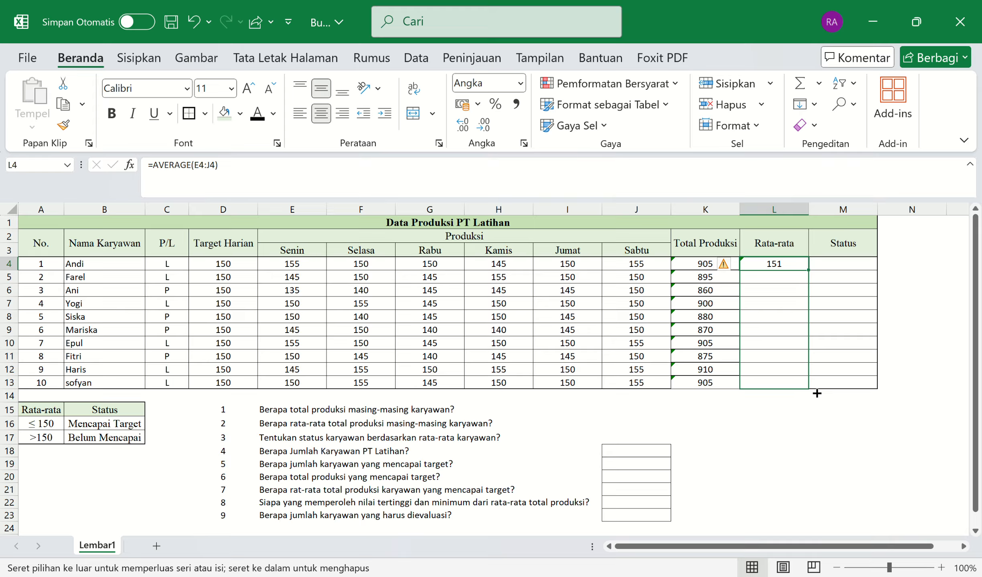
{"action": "left_click_drag", "start_coordinate": [816, 393], "coordinate": [817, 393]}
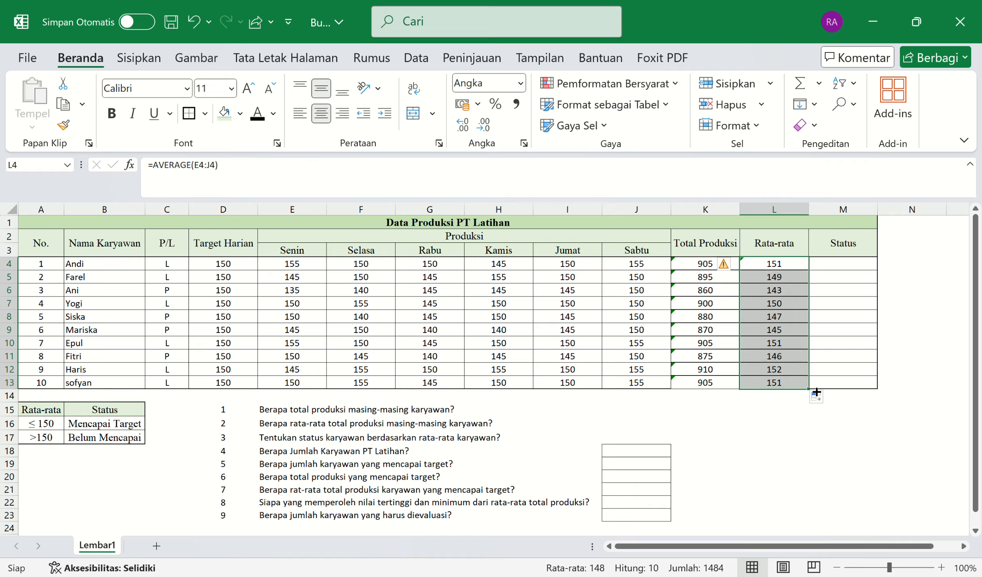
{"action": "left_click", "coordinate": [698, 409]}
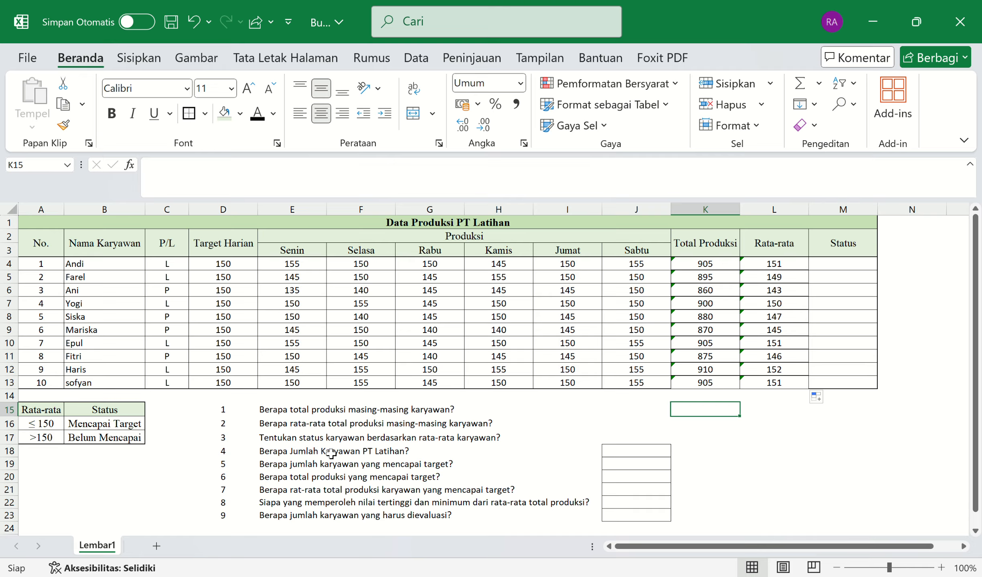
{"action": "left_click", "coordinate": [487, 450]}
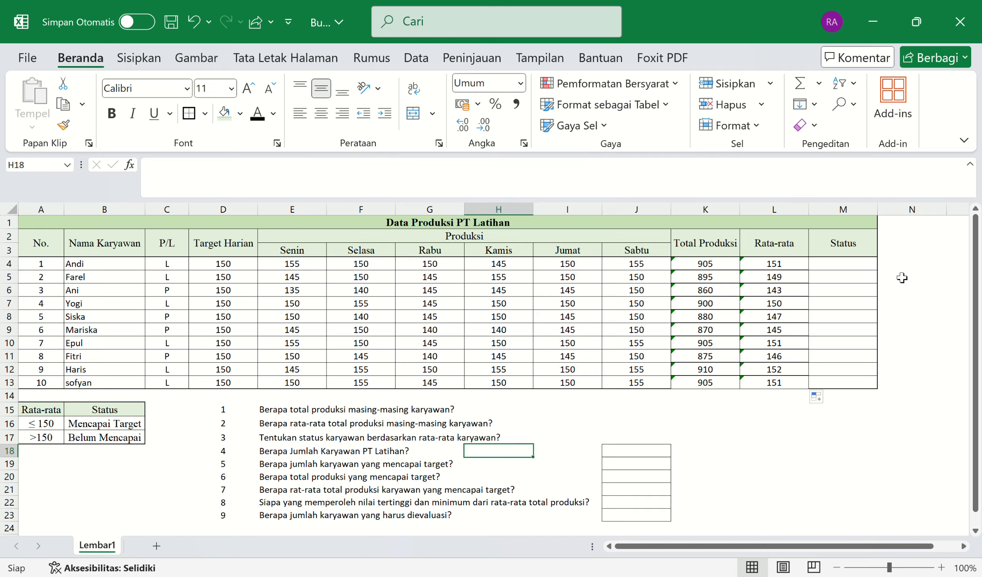
Start an IF formula in M4 of the Status column with the condition L4:L13>=D4.
{"action": "left_click", "coordinate": [848, 266]}
{"action": "type", "text": "="}
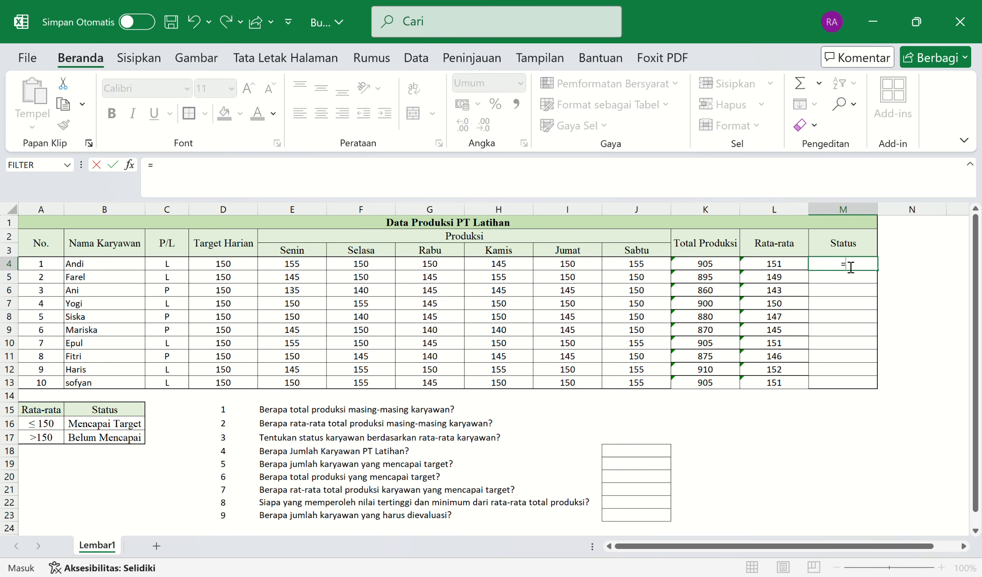
{"action": "type", "text": "if"}
{"action": "key", "text": "Tab"}
{"action": "left_click_drag", "start_coordinate": [757, 264], "coordinate": [773, 384]}
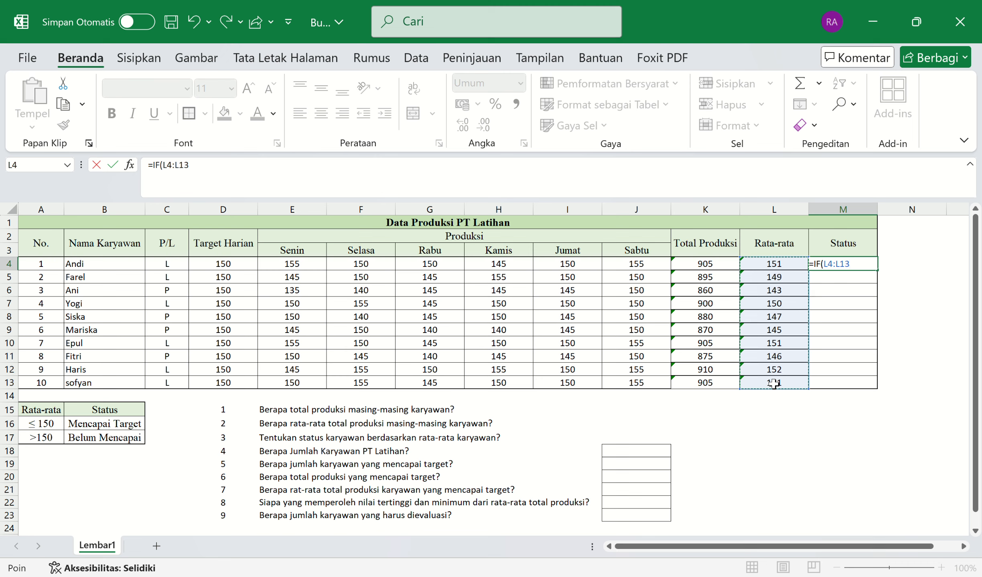
{"action": "type", "text": ">"}
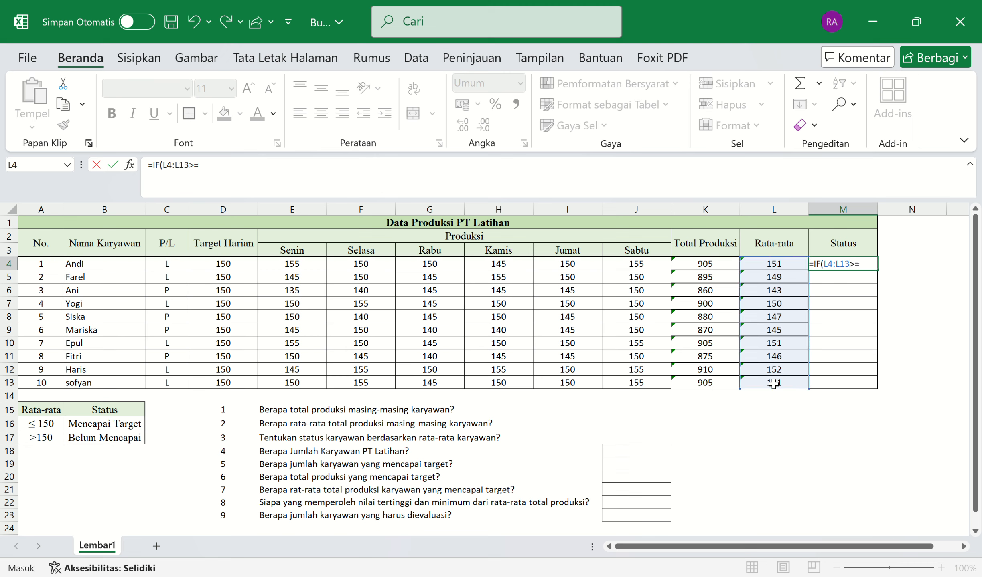
{"action": "type", "text": "="}
{"action": "left_click", "coordinate": [244, 268]}
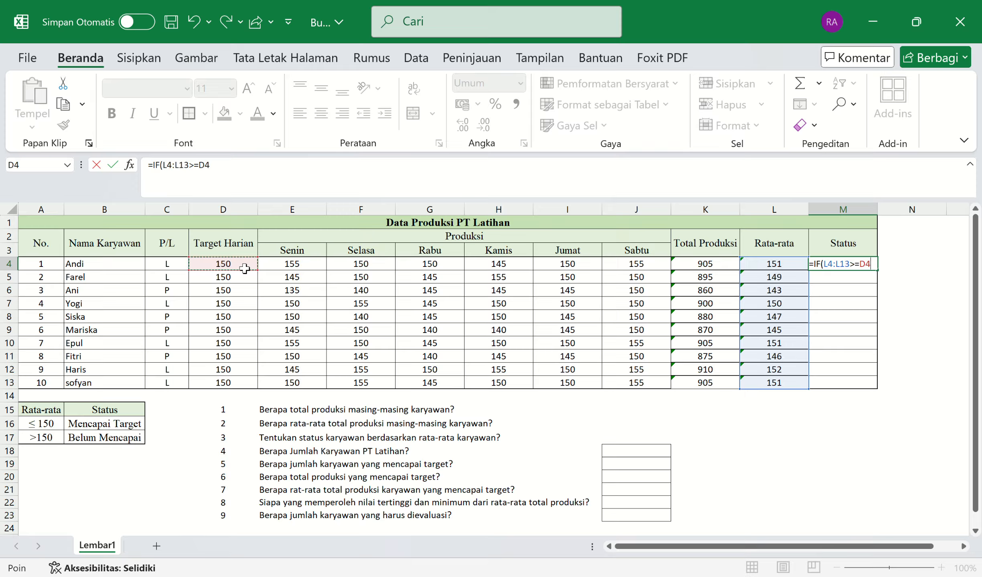
Complete the IF formula with (B16) as the true result and (B17) as the false result, separated by semicolons.
{"action": "type", "text": ";("}
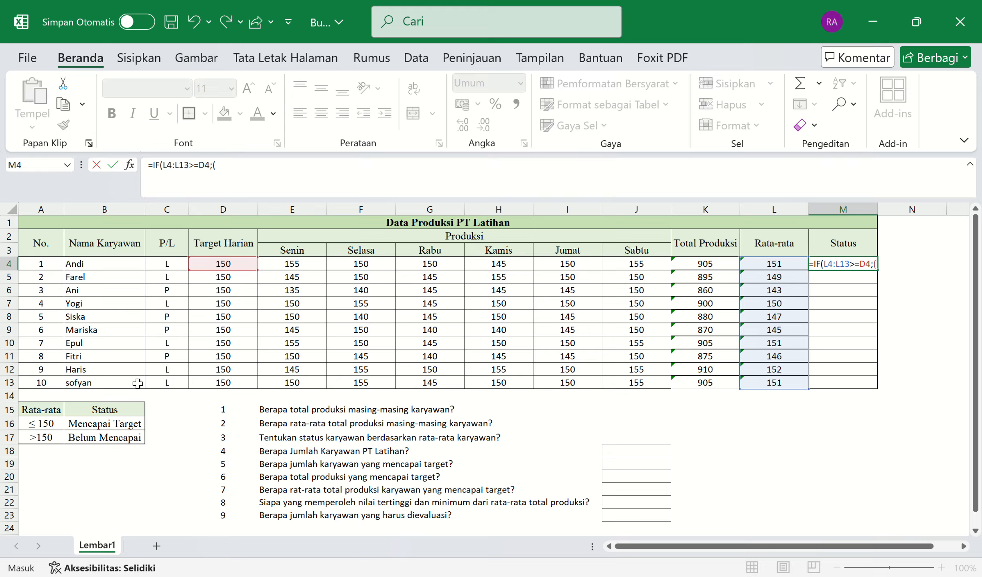
{"action": "left_click", "coordinate": [125, 428]}
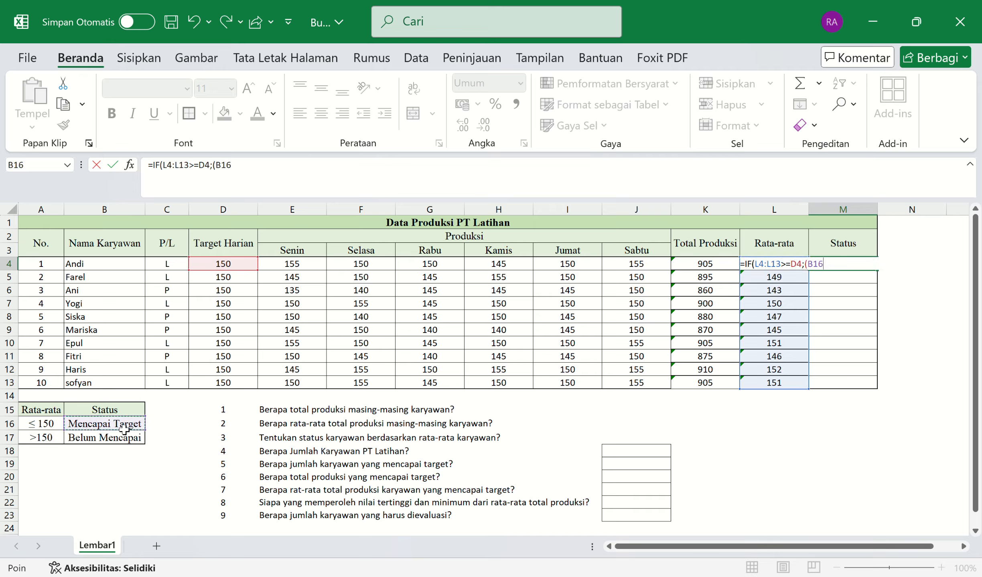
{"action": "type", "text": ");("}
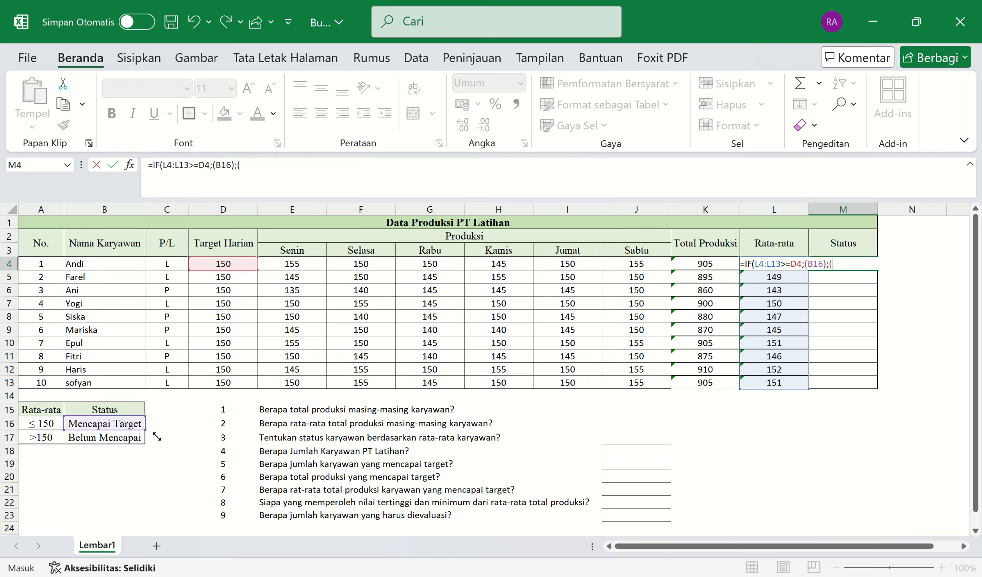
{"action": "left_click", "coordinate": [137, 439]}
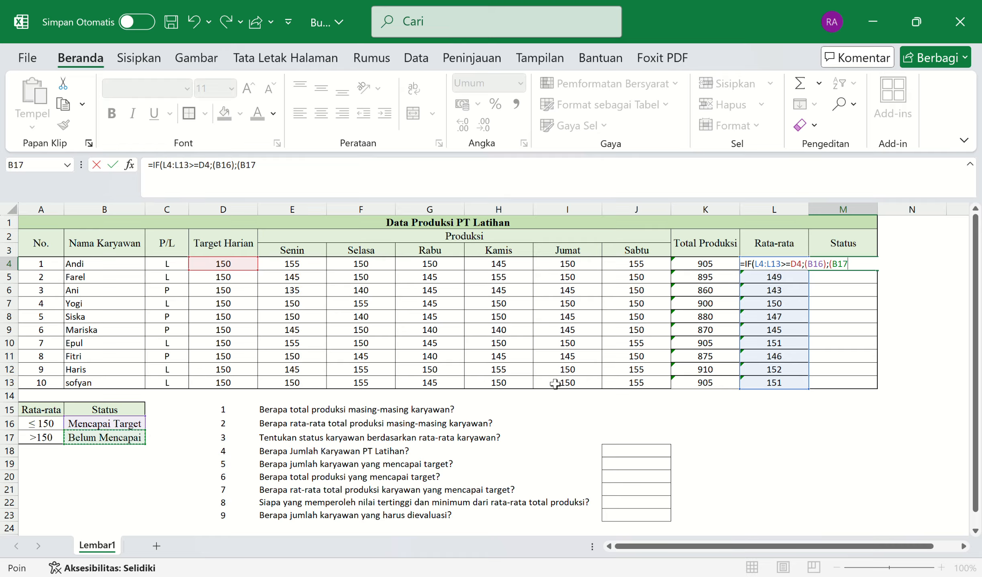
{"action": "type", "text": "))"}
{"action": "key", "text": "Return"}
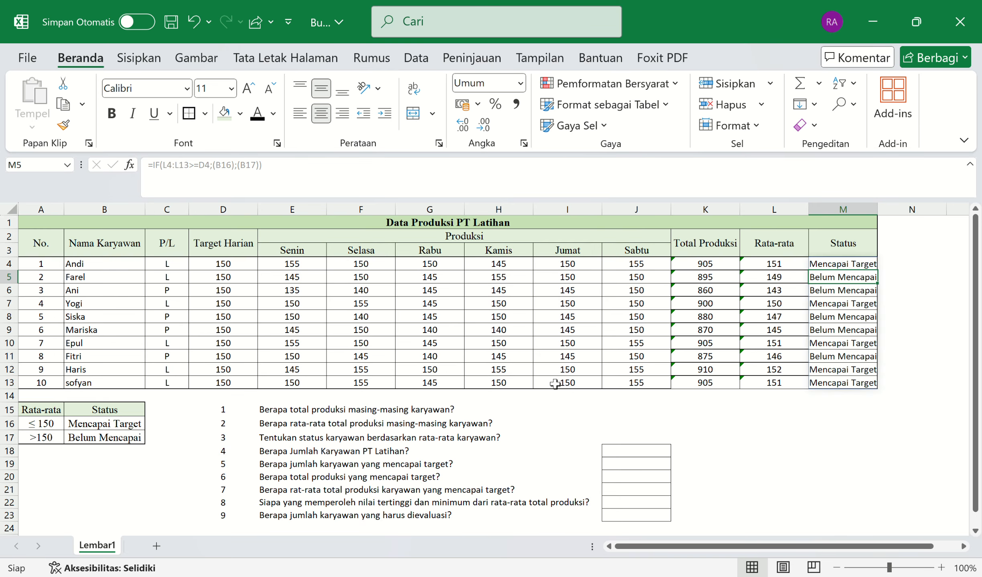
Replace the comparison sign in A16 with the ≥ symbol so the Mencapai Target criterion reads ≥ 150.
{"action": "left_click", "coordinate": [34, 426]}
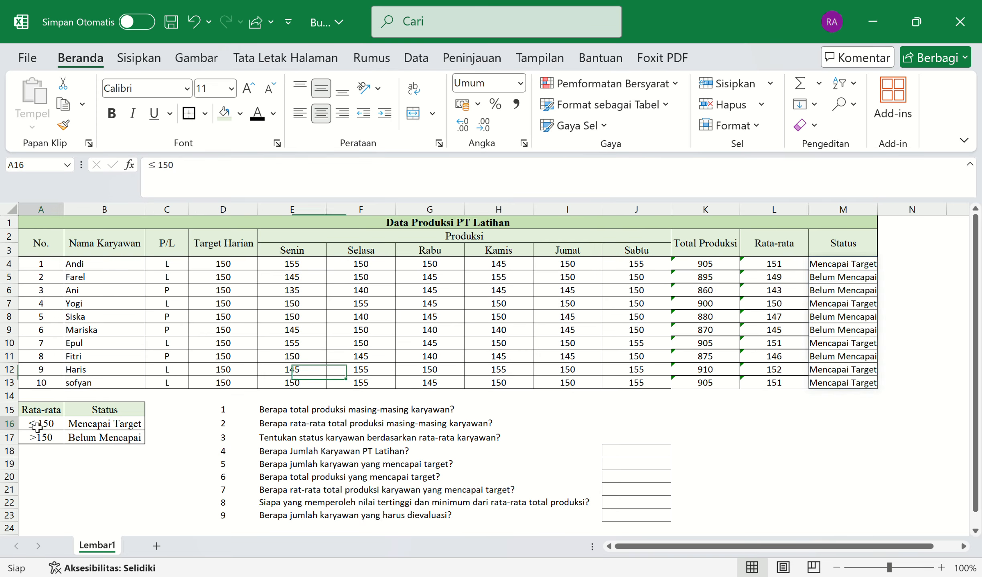
{"action": "left_click", "coordinate": [159, 167]}
{"action": "key", "text": "BackSpace"}
{"action": "key", "text": "BackSpace"}
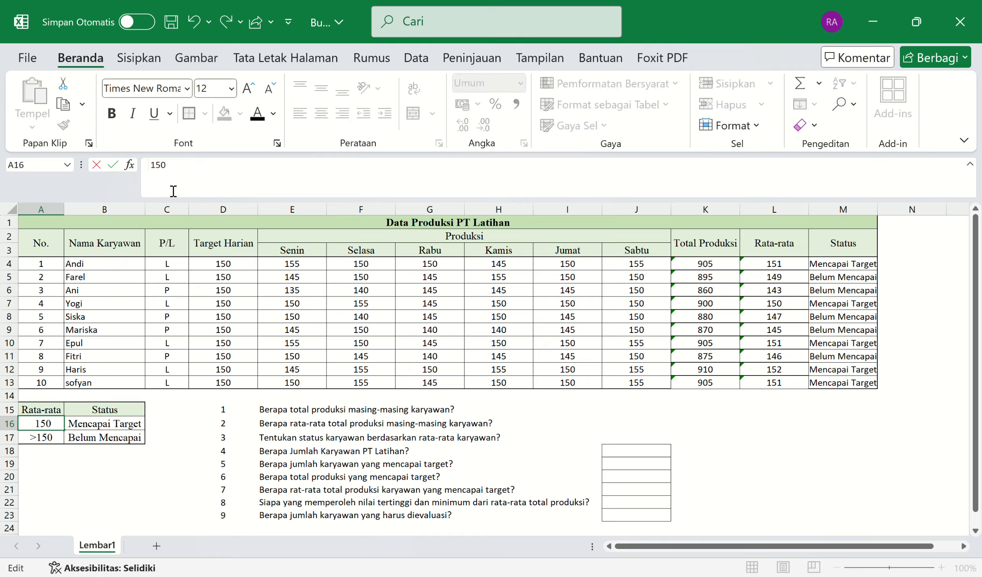
{"action": "left_click", "coordinate": [139, 58]}
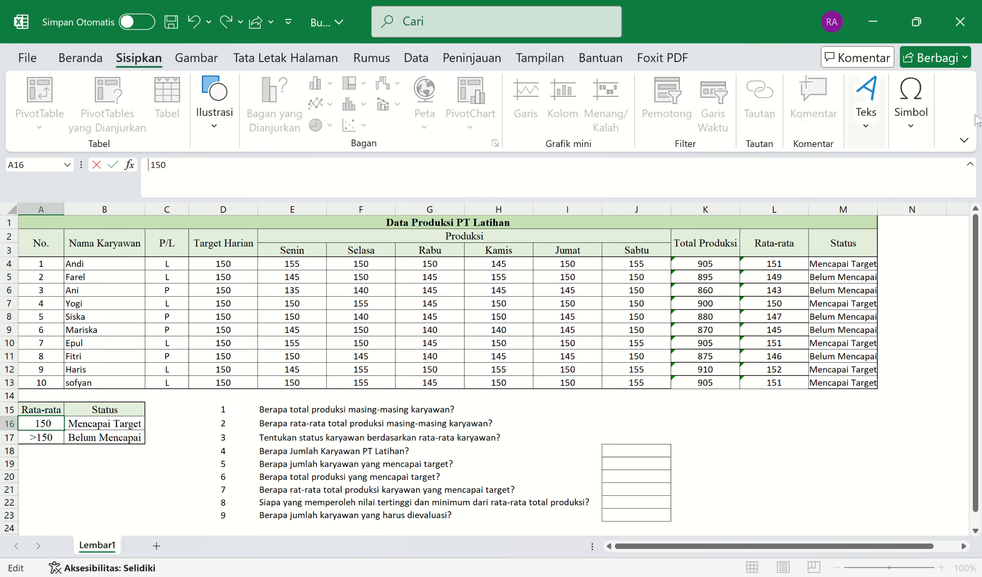
{"action": "left_click", "coordinate": [912, 112]}
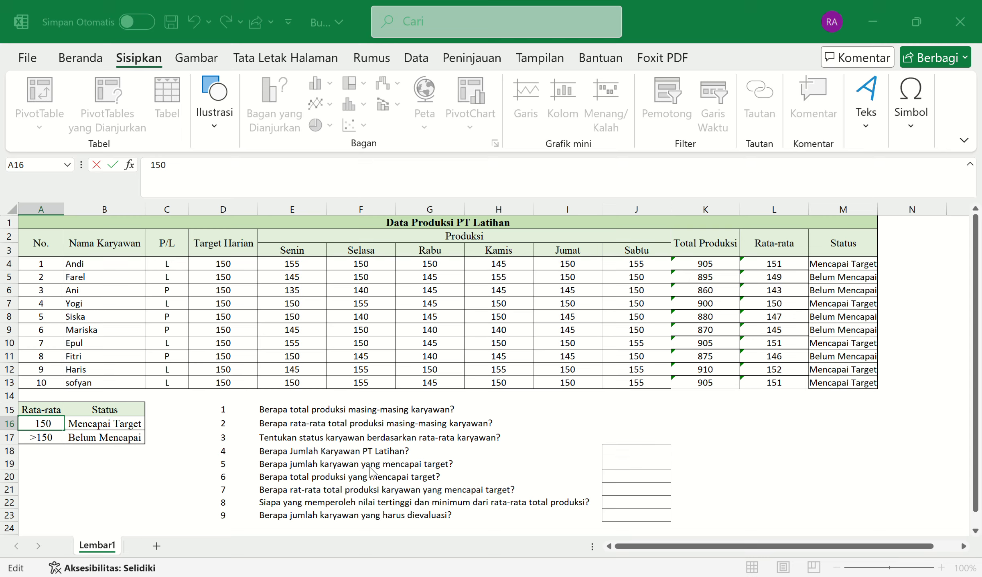
{"action": "left_click", "coordinate": [472, 550]}
{"action": "left_click", "coordinate": [521, 553]}
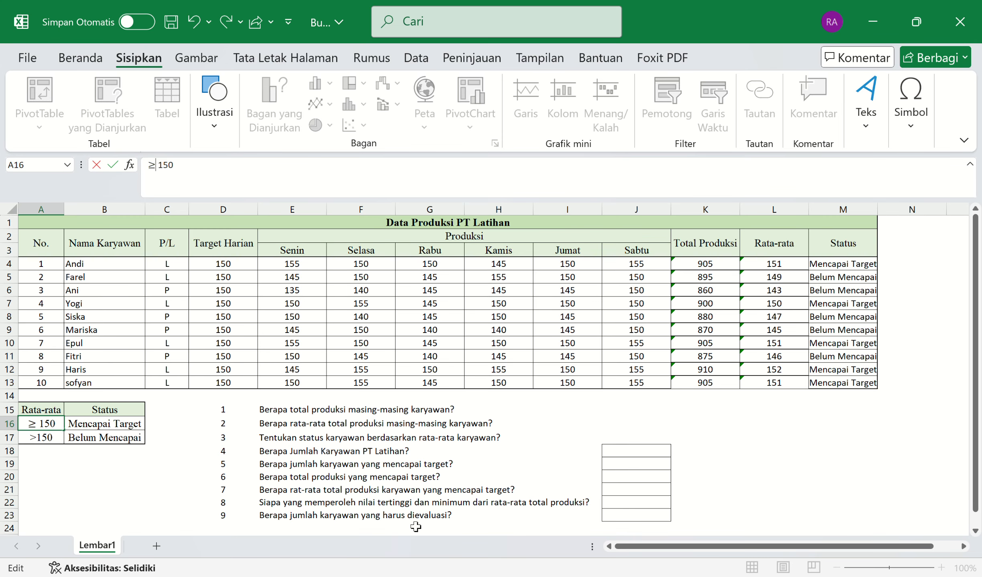
Change the Belum Mencapai criterion in A17 to <150.
{"action": "left_click", "coordinate": [53, 440]}
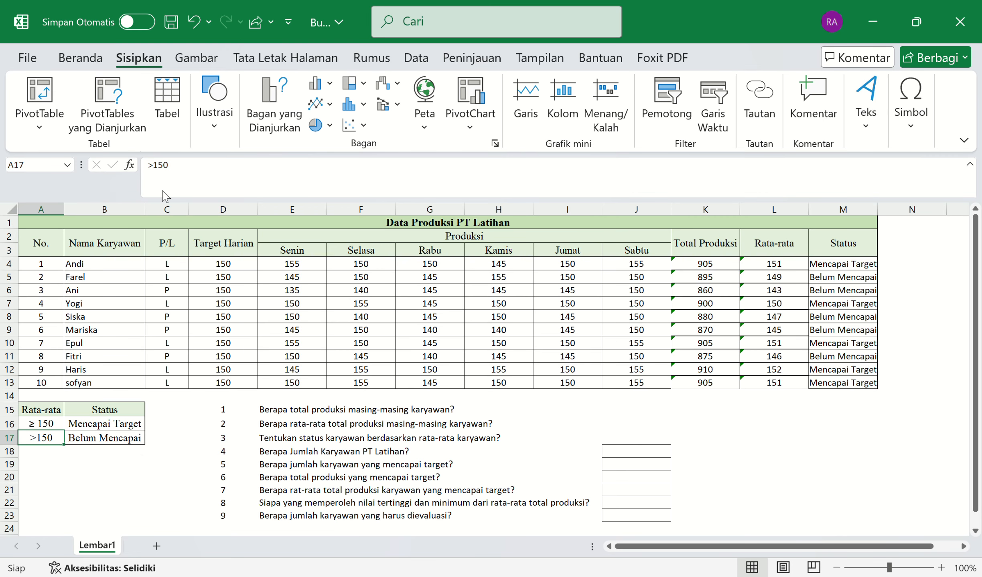
{"action": "left_click_drag", "start_coordinate": [158, 172], "coordinate": [161, 178]}
{"action": "left_click", "coordinate": [161, 172]}
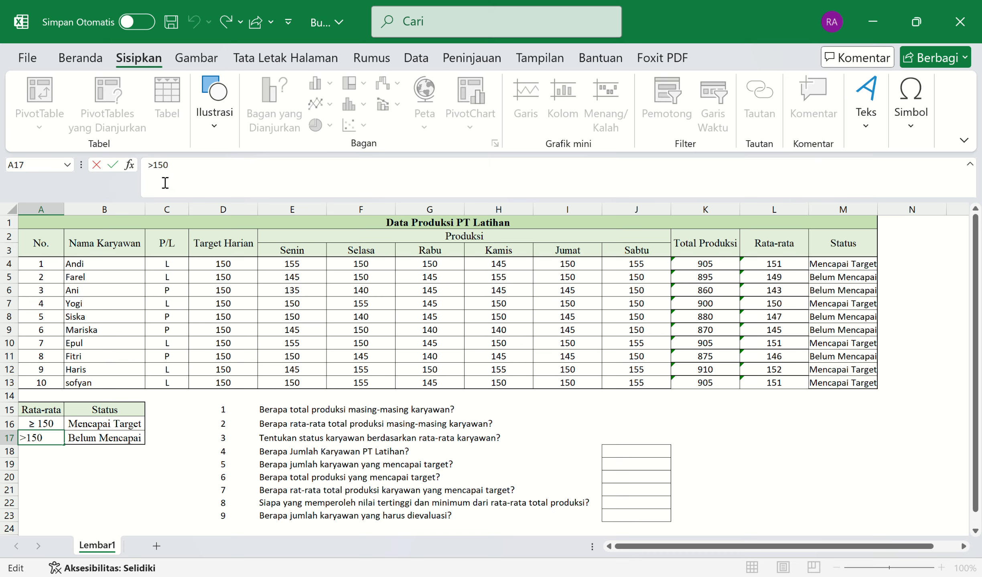
{"action": "key", "text": "BackSpace"}
{"action": "type", "text": "<"}
{"action": "left_click", "coordinate": [173, 438]}
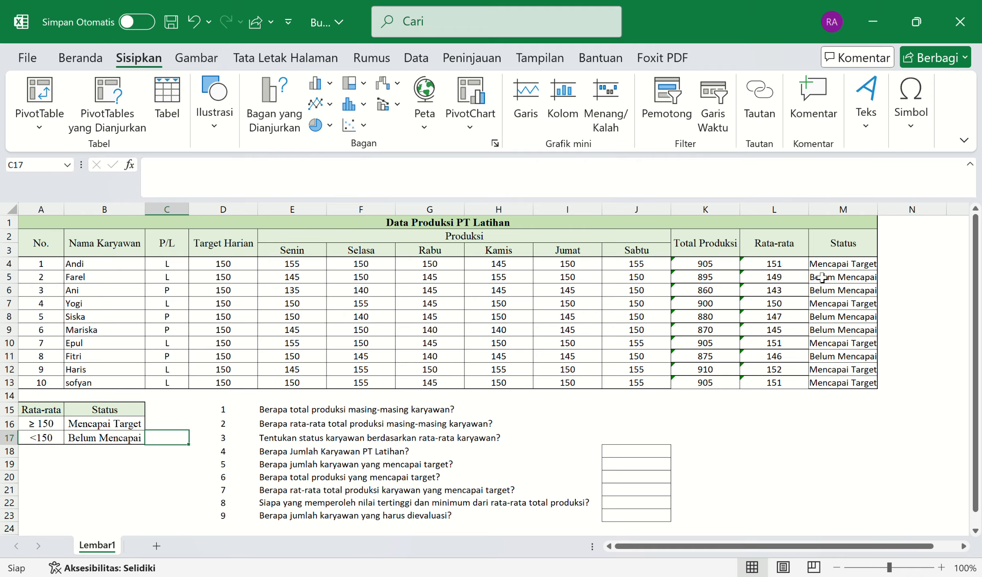
{"action": "left_click", "coordinate": [838, 269]}
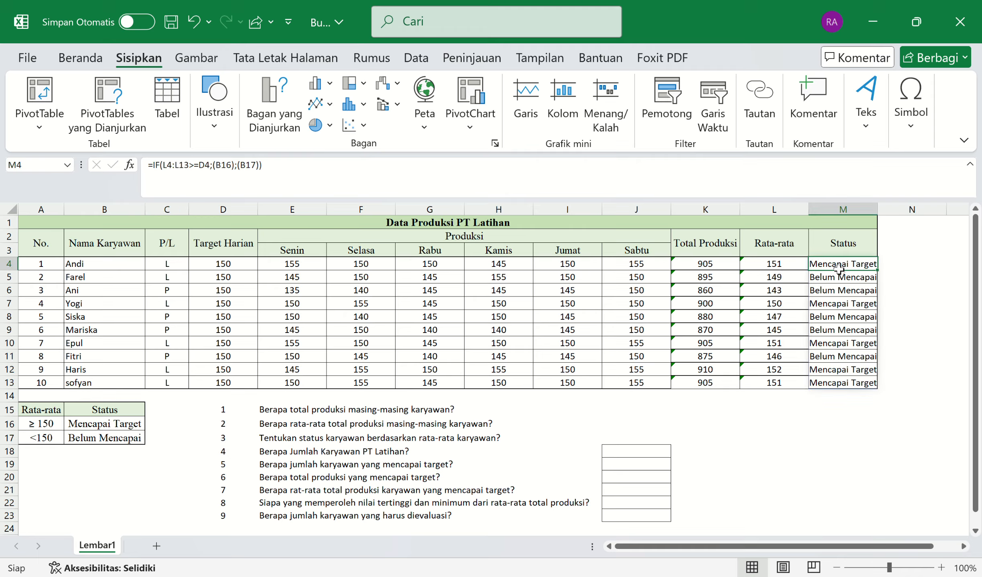
{"action": "left_click", "coordinate": [792, 269]}
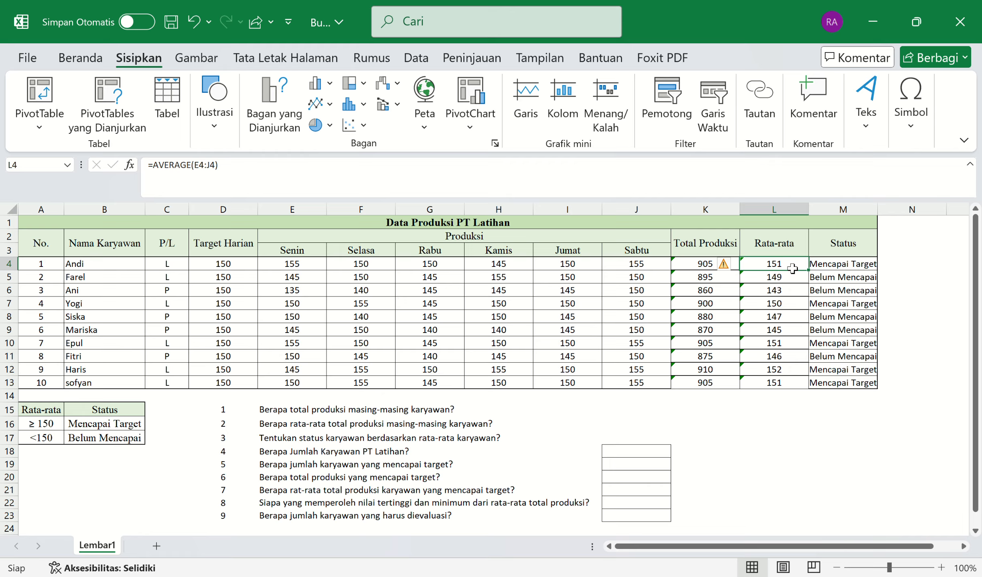
{"action": "left_click", "coordinate": [244, 268]}
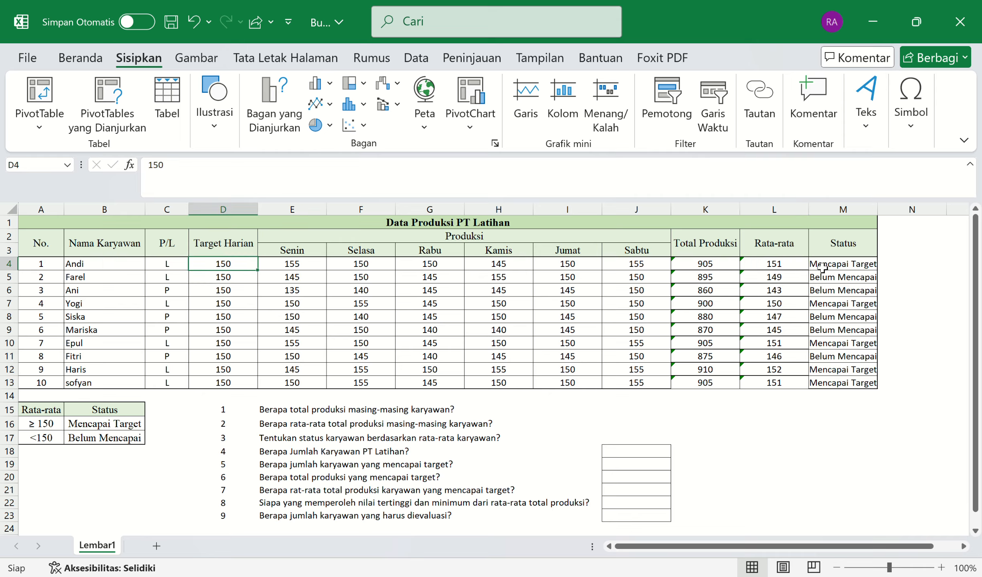
{"action": "left_click", "coordinate": [841, 266]}
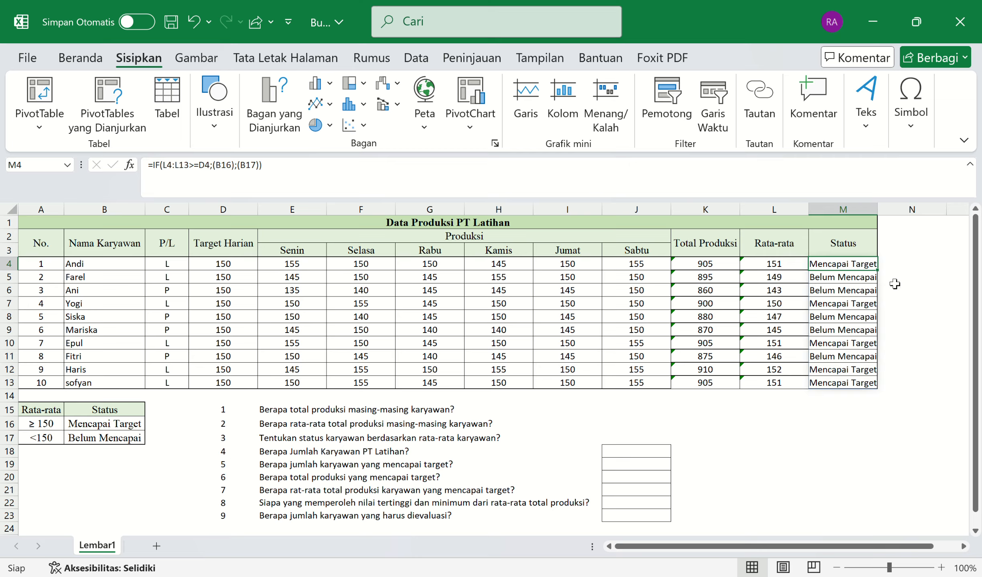
Add a conditional formatting rule to M4:M13 that highlights Mencapai Target cells with green fill and dark green text.
{"action": "left_click_drag", "start_coordinate": [842, 268], "coordinate": [857, 385]}
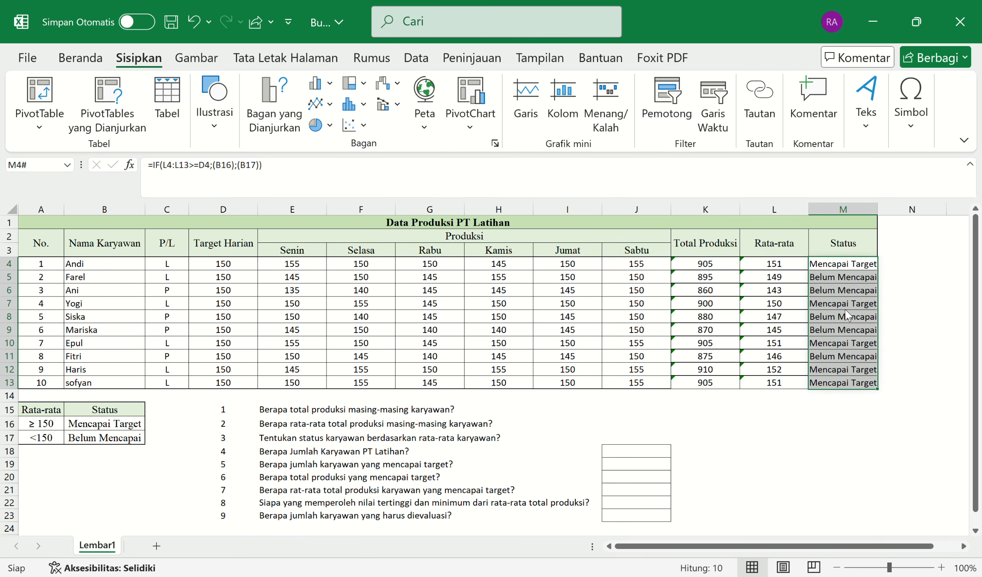
{"action": "left_click", "coordinate": [99, 58]}
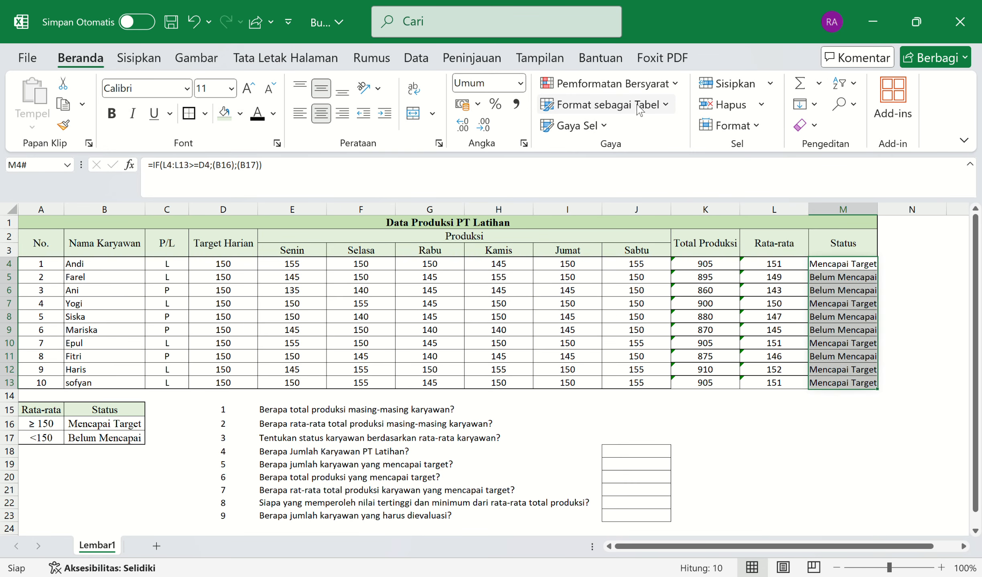
{"action": "left_click", "coordinate": [674, 84]}
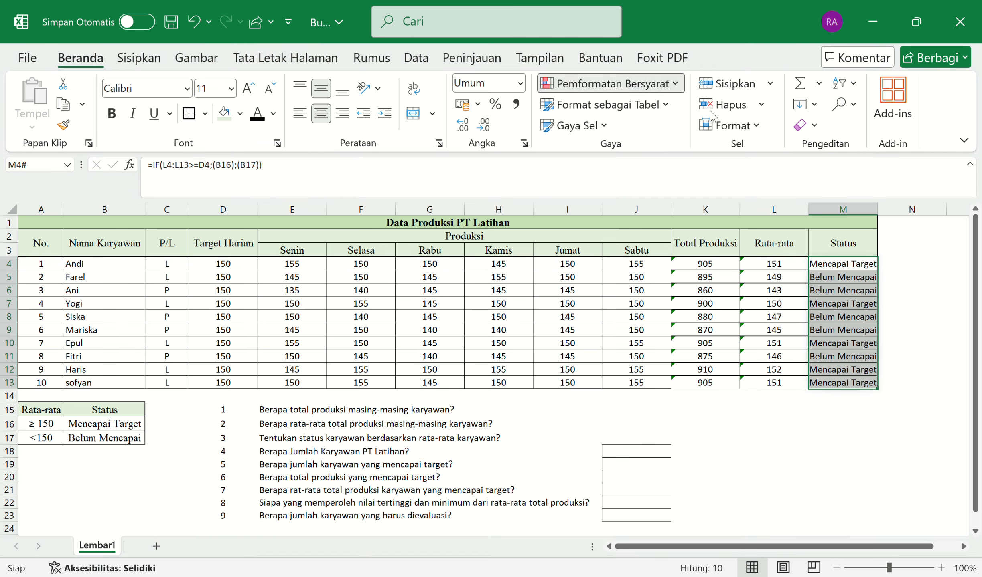
{"action": "left_click", "coordinate": [861, 266]}
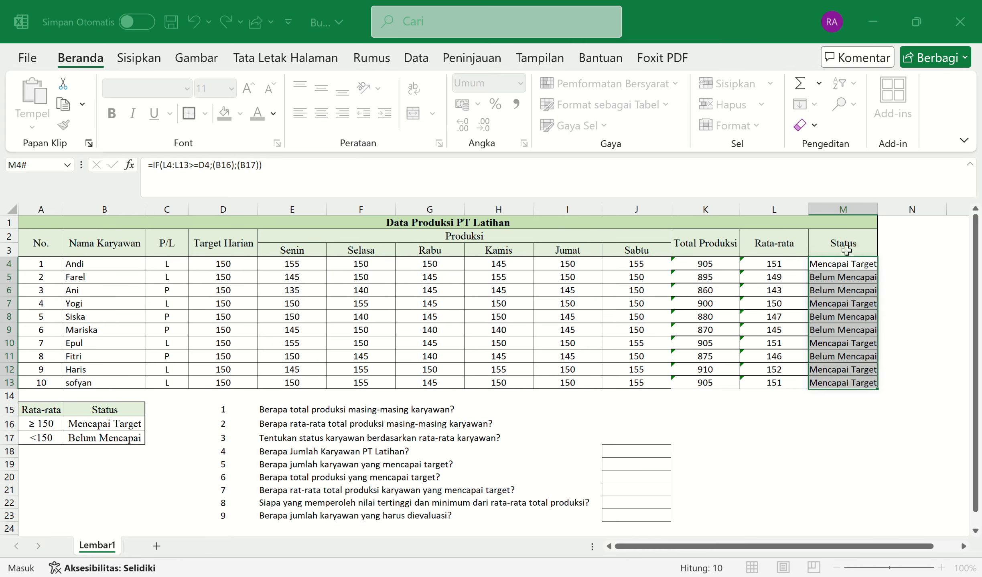
{"action": "left_click", "coordinate": [575, 457]}
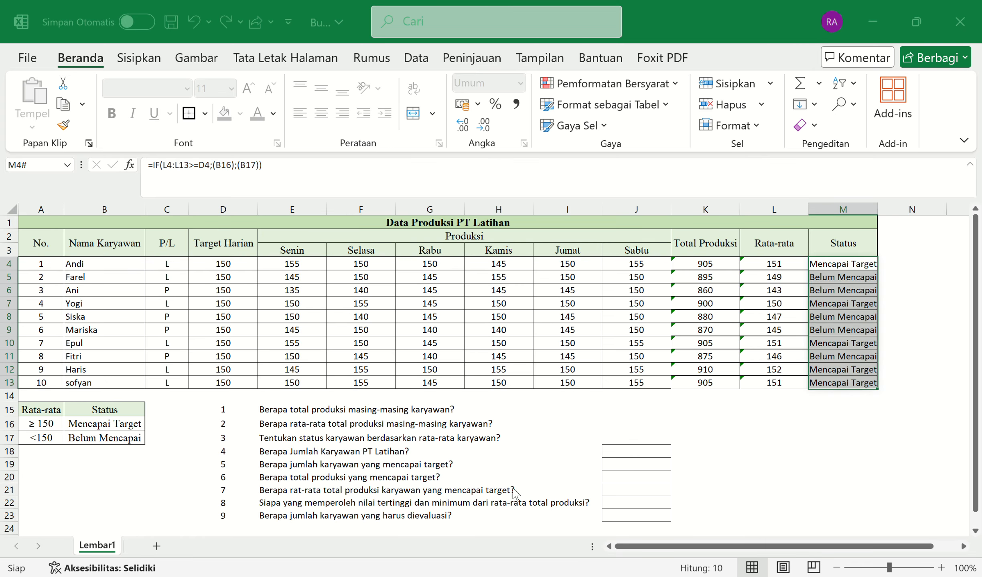
{"action": "left_click", "coordinate": [266, 453]}
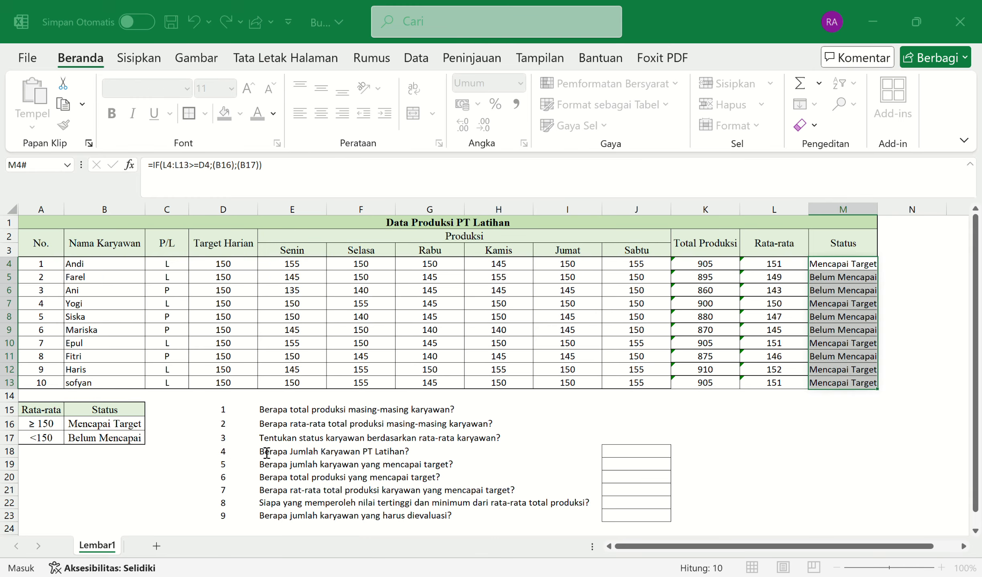
{"action": "type", "text": "M"}
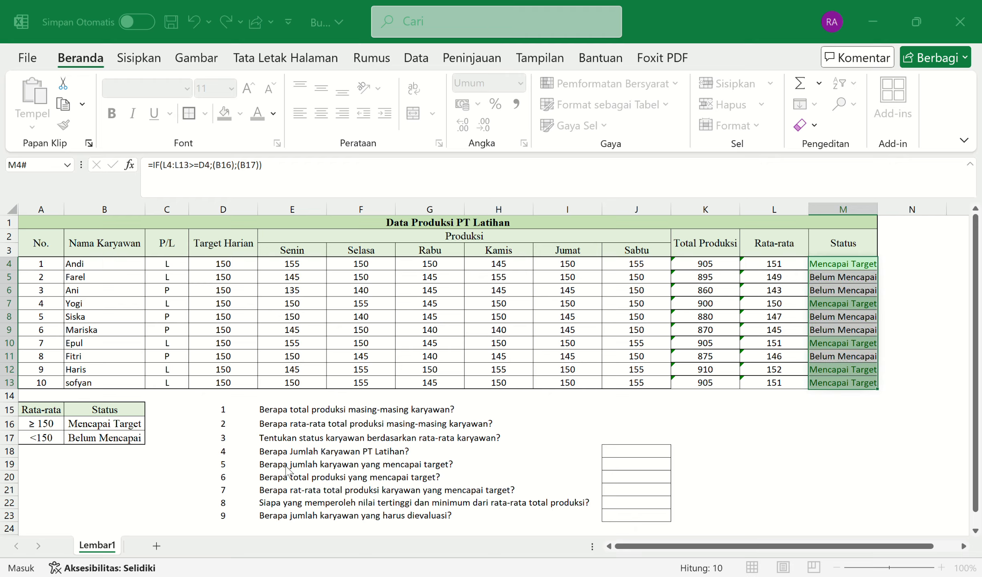
{"action": "left_click", "coordinate": [499, 484]}
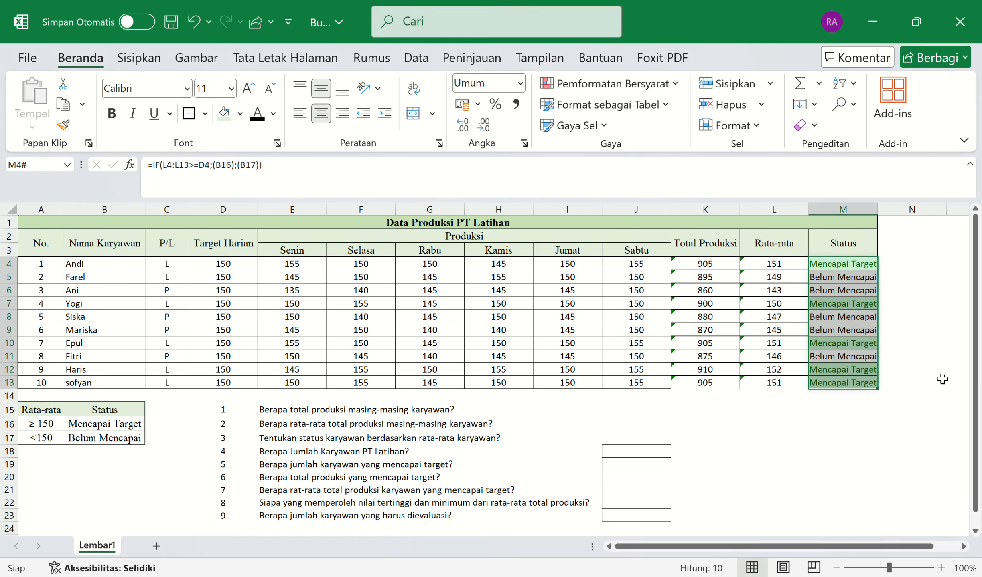
Add a conditional formatting rule to M4:M13 that highlights Belum Mencapai cells with light red fill and dark red text.
{"action": "left_click", "coordinate": [842, 411]}
{"action": "left_click_drag", "start_coordinate": [843, 266], "coordinate": [862, 385]}
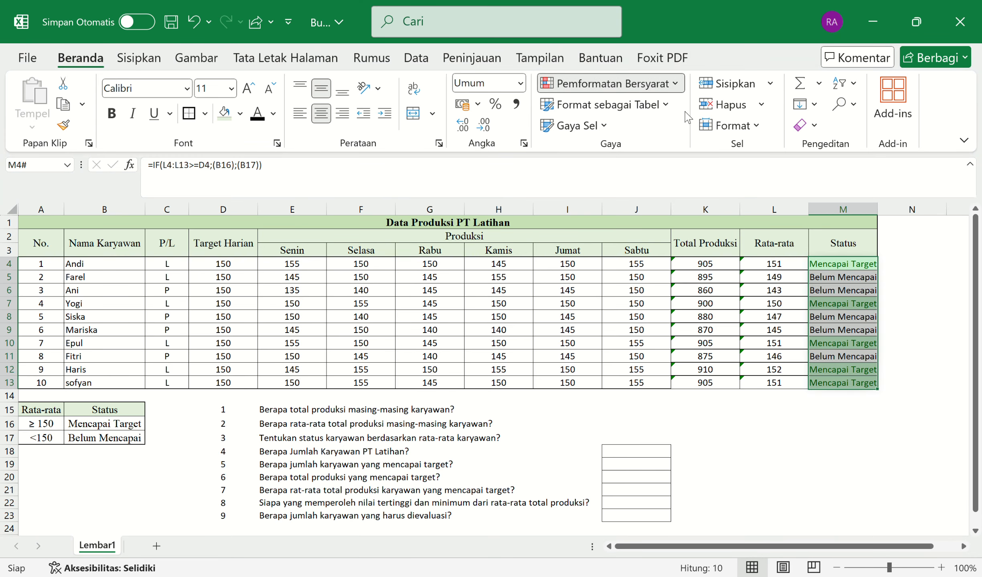
{"action": "left_click", "coordinate": [810, 263]}
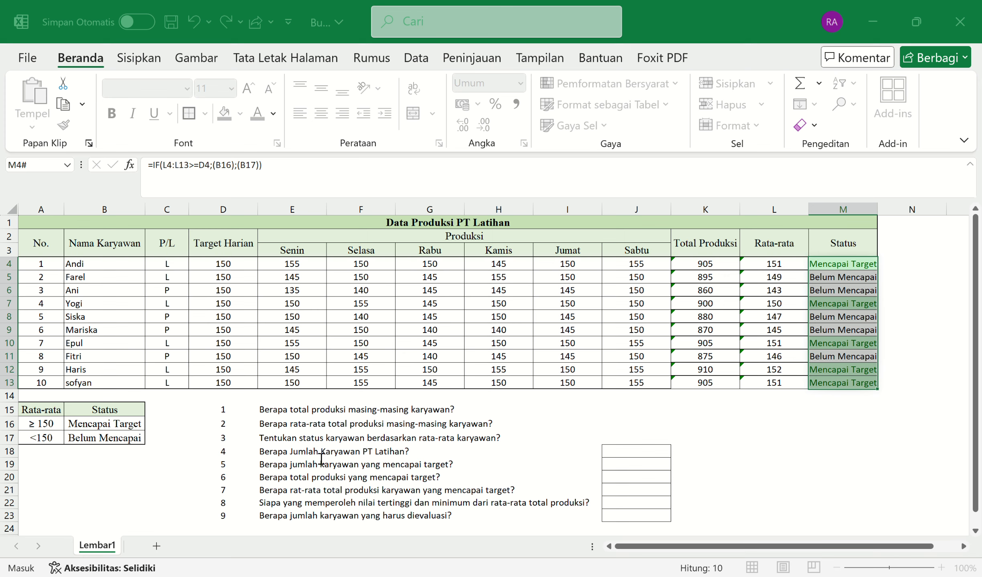
{"action": "type", "text": "B"}
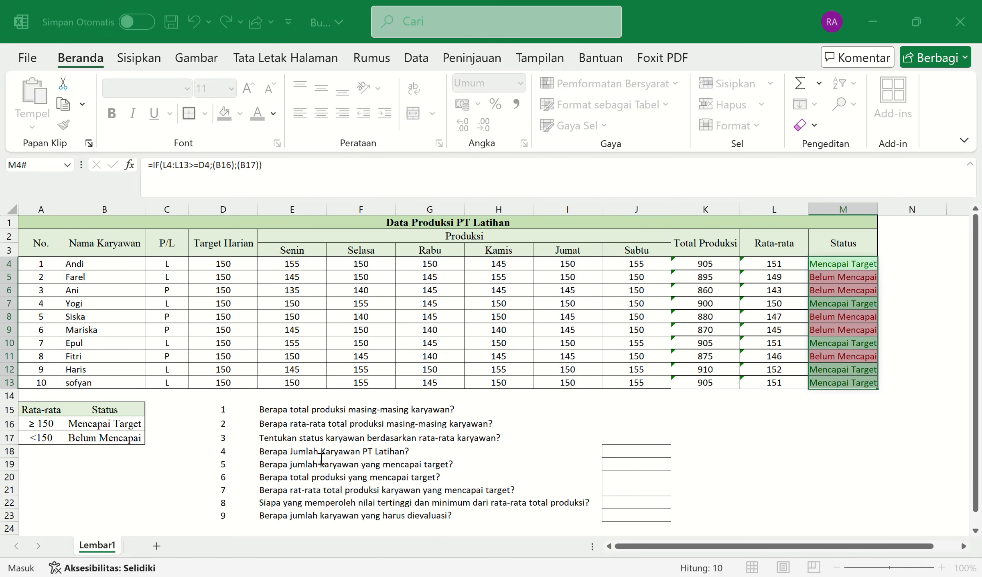
{"action": "key", "text": "Return"}
{"action": "left_click", "coordinate": [787, 424]}
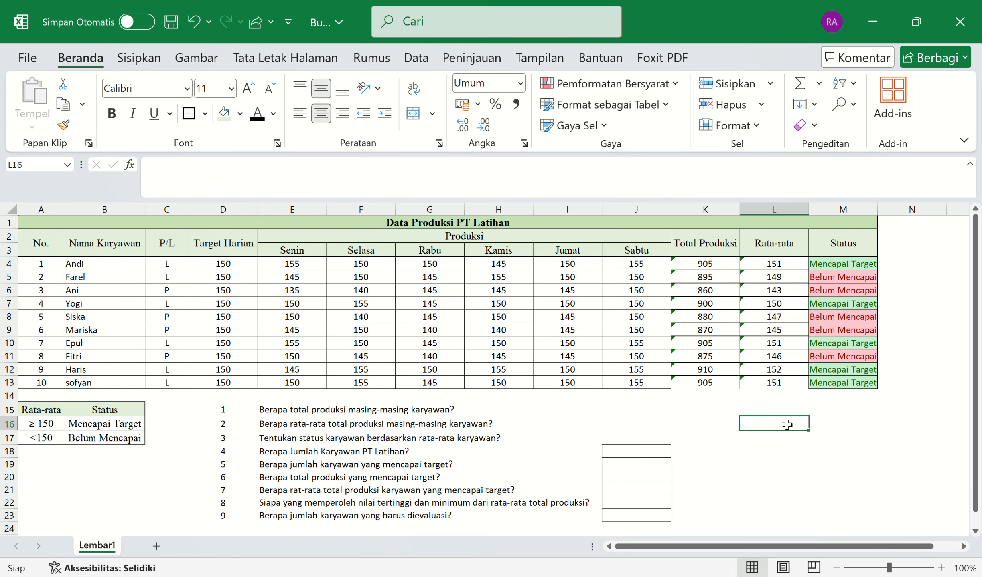
Answer question 4 in J18 by counting the employee numbers with =COUNT(A4:A13).
{"action": "scroll", "coordinate": [679, 363], "scroll_direction": "down", "scroll_amount": 1}
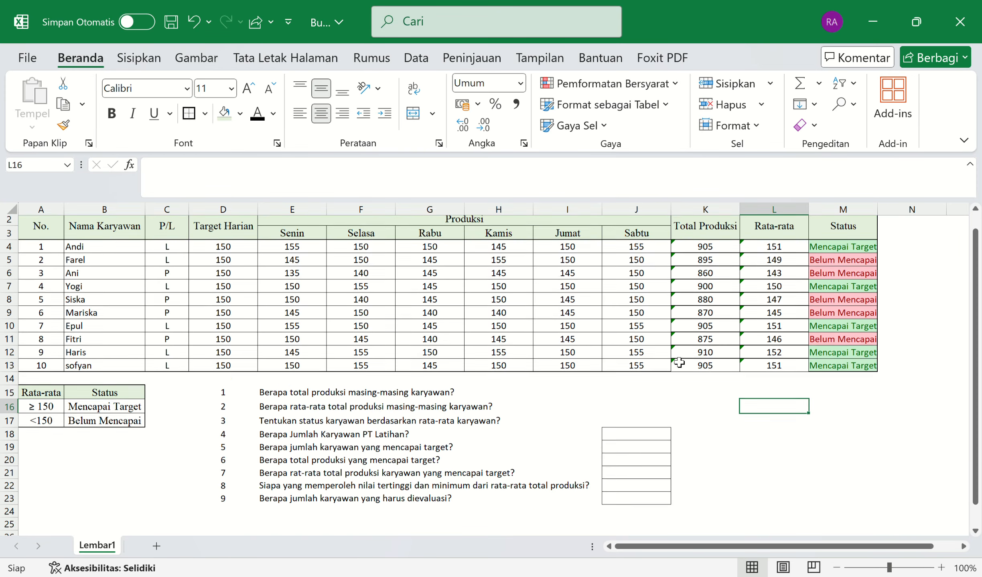
{"action": "scroll", "coordinate": [679, 362], "scroll_direction": "down", "scroll_amount": 1}
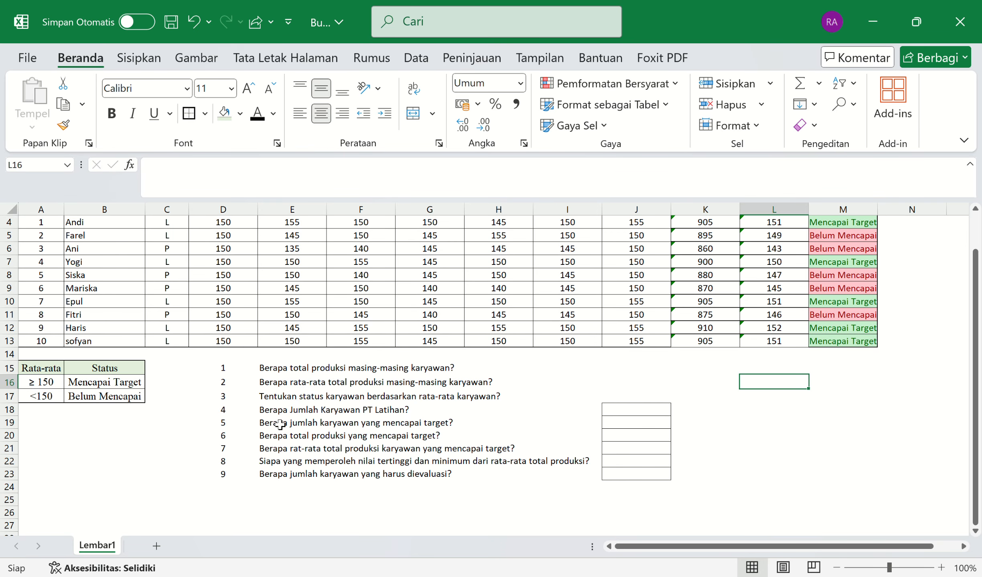
{"action": "scroll", "coordinate": [475, 434], "scroll_direction": "up", "scroll_amount": 1}
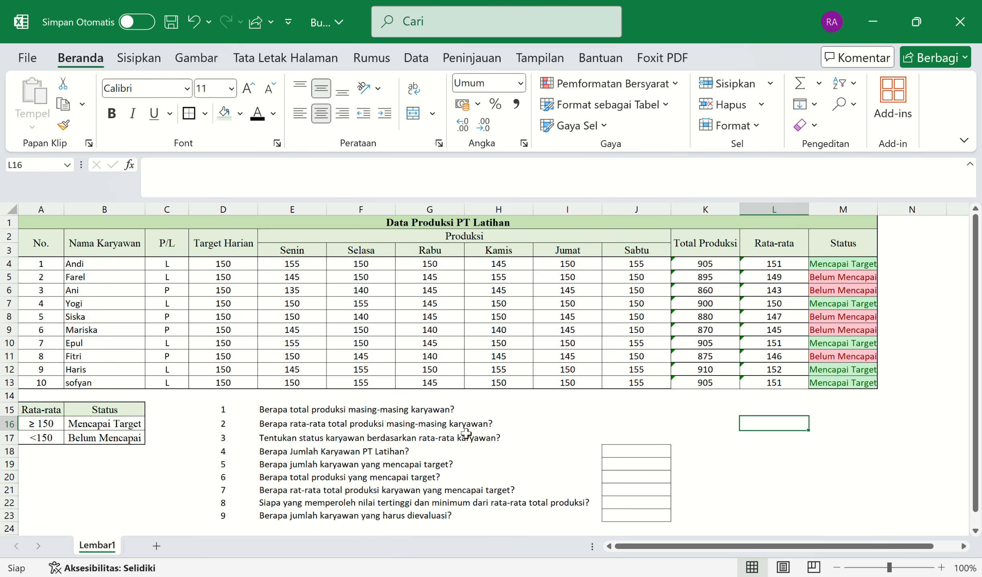
{"action": "left_click", "coordinate": [630, 454]}
{"action": "type", "text": "=count"}
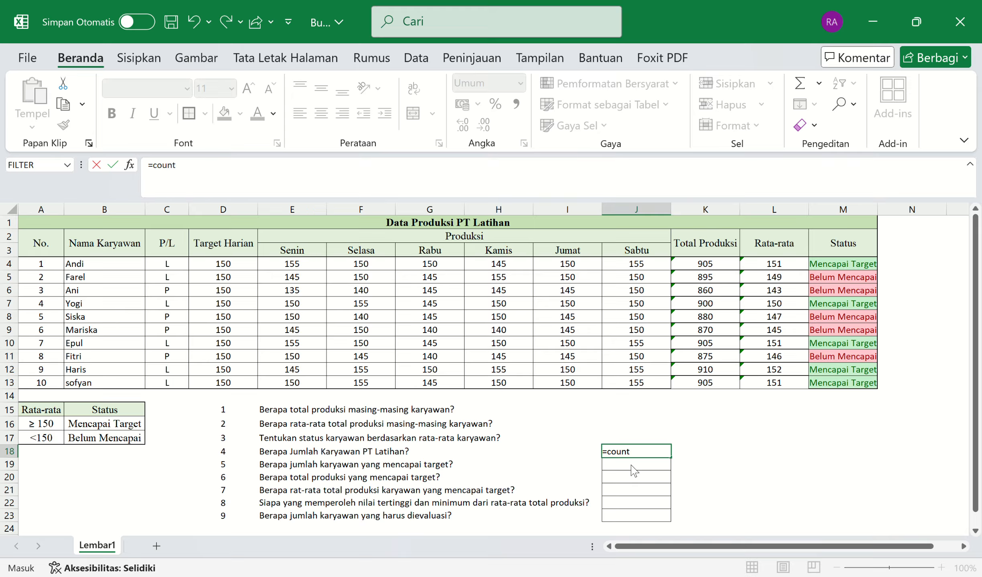
{"action": "type", "text": "("}
{"action": "left_click_drag", "start_coordinate": [53, 266], "coordinate": [45, 376]}
{"action": "type", "text": ")"}
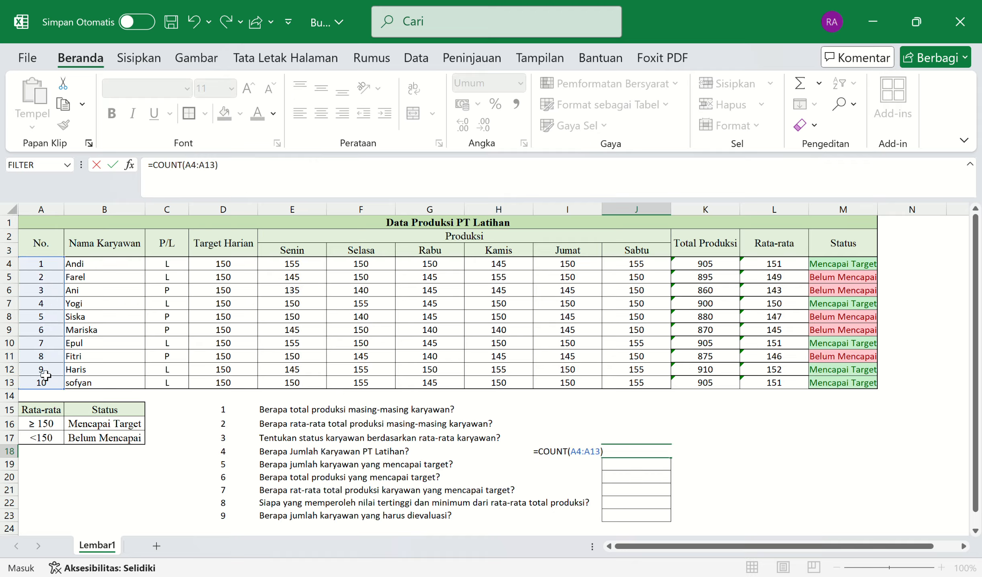
{"action": "key", "text": "Return"}
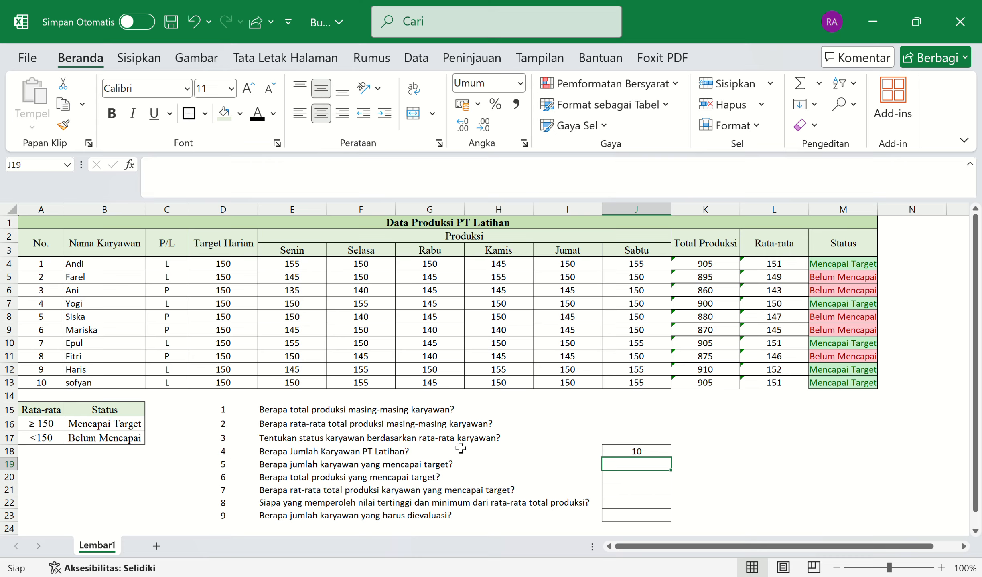
Enter =COUNTA(B4:B13) in K18 to count the employees by their names as an alternative answer to question 4.
{"action": "left_click", "coordinate": [690, 453]}
{"action": "type", "text": "="}
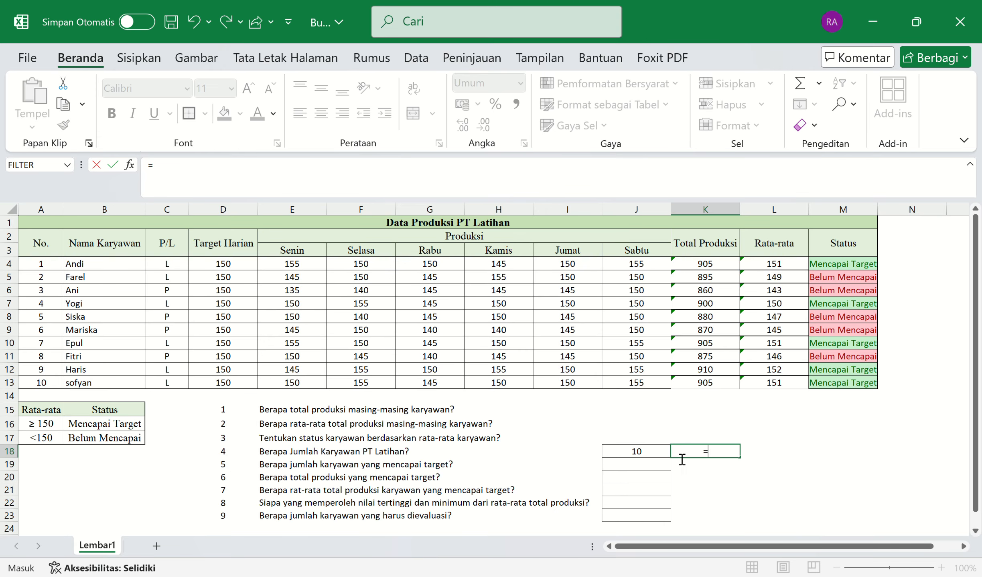
{"action": "type", "text": "count"}
{"action": "key", "text": "Down"}
{"action": "key", "text": "Tab"}
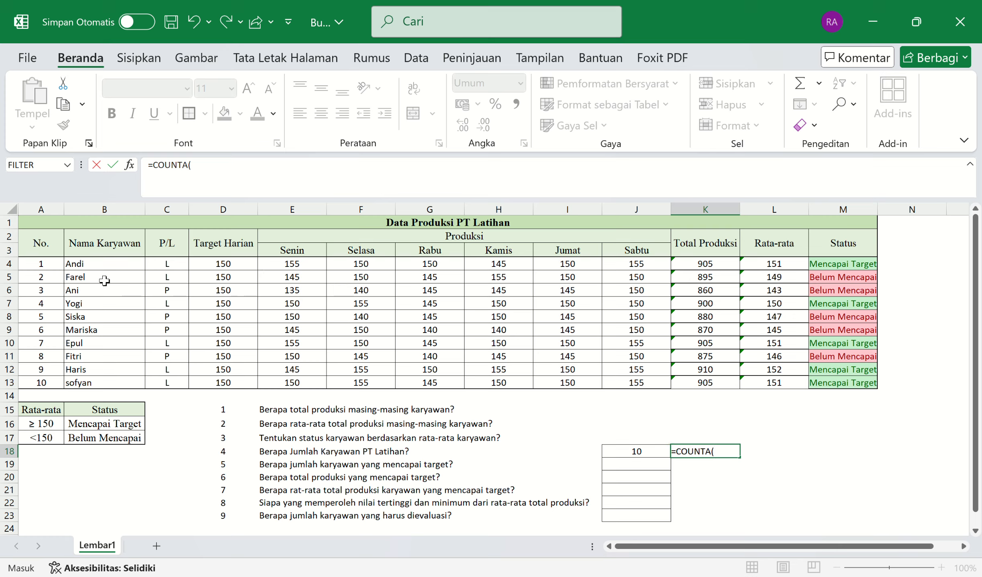
{"action": "left_click", "coordinate": [96, 268]}
{"action": "left_click_drag", "start_coordinate": [96, 269], "coordinate": [91, 386]}
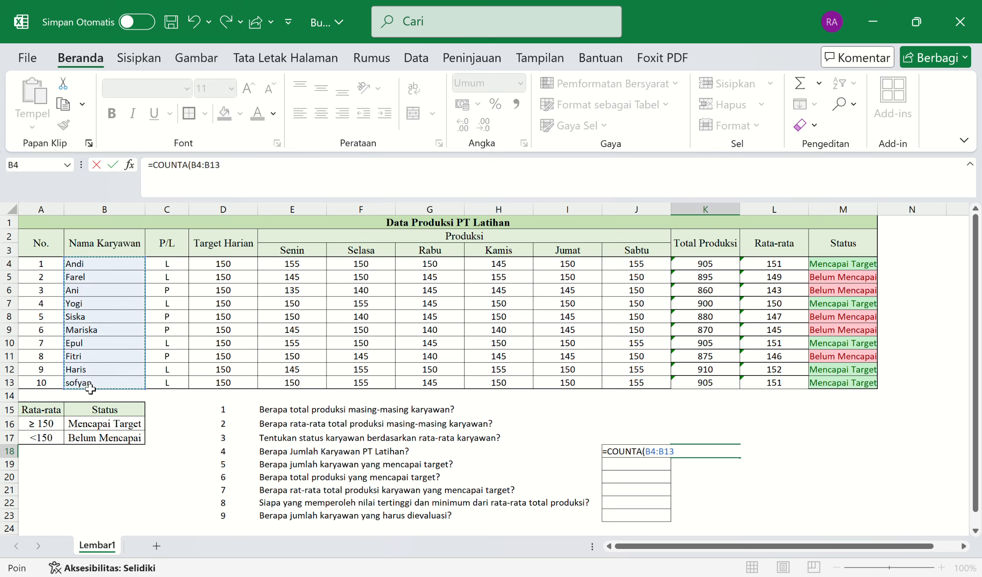
{"action": "type", "text": ")"}
{"action": "key", "text": "Return"}
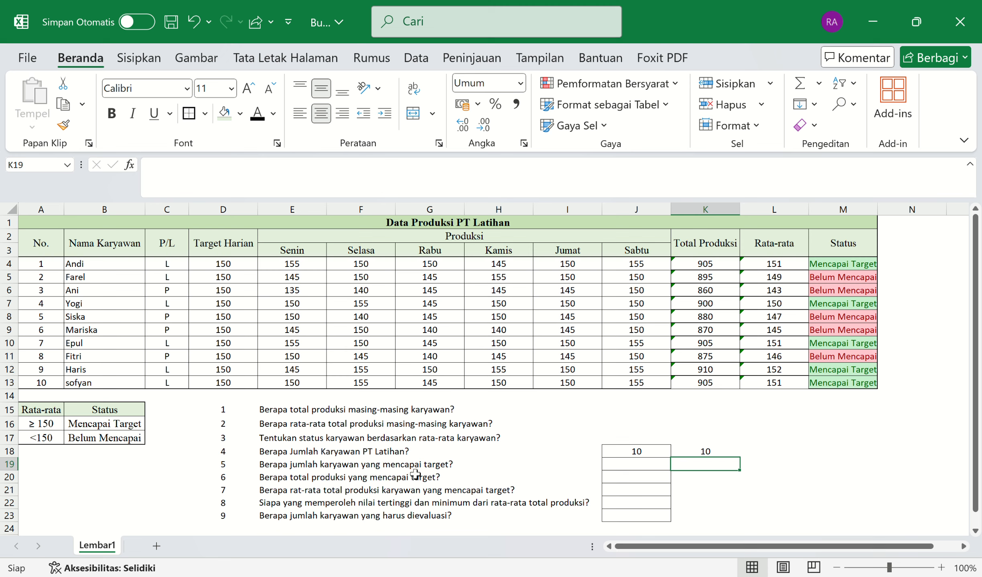
{"action": "left_click", "coordinate": [632, 471]}
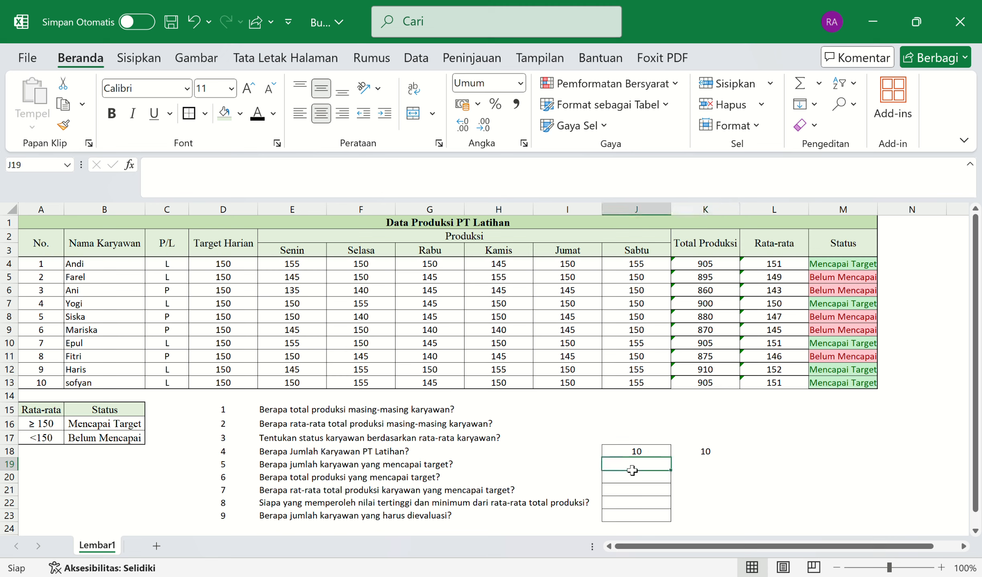
{"action": "type", "text": "="}
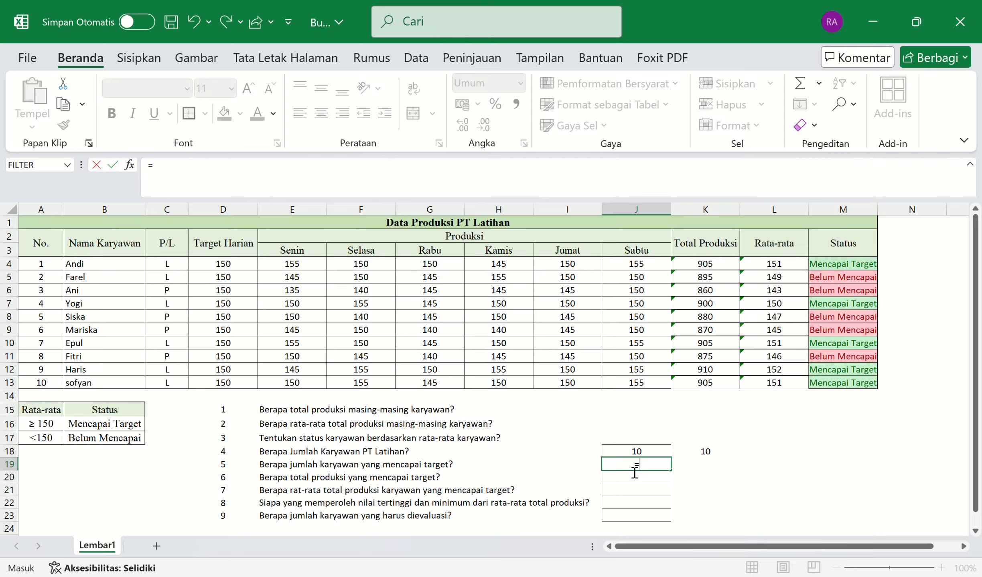
{"action": "type", "text": "count"}
{"action": "key", "text": "Tab"}
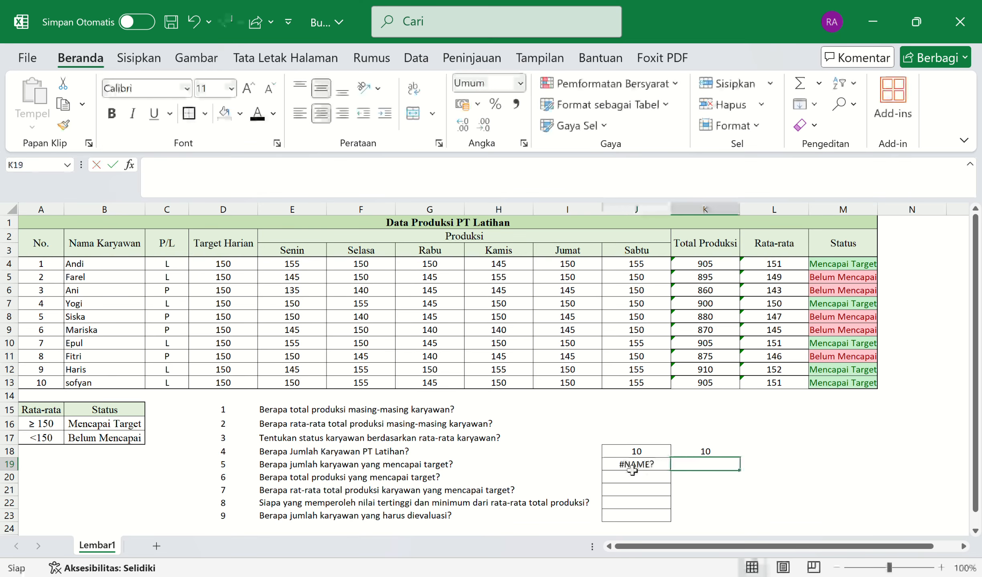
{"action": "left_click", "coordinate": [632, 470]}
{"action": "key", "text": "BackSpace"}
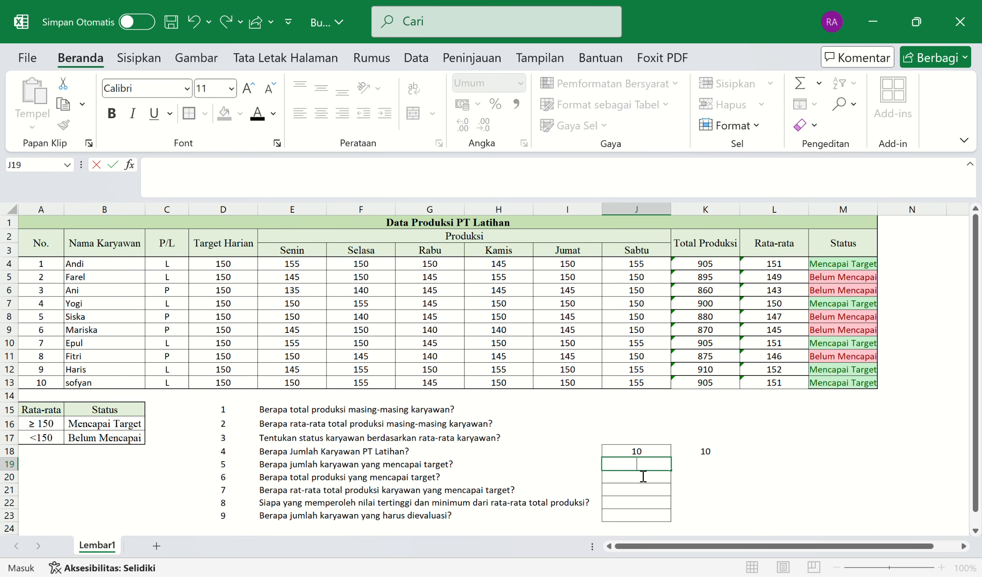
Answer question 5 in J19 by counting the employees who reached the target with =COUNTIF(M4#;B16).
{"action": "type", "text": "="}
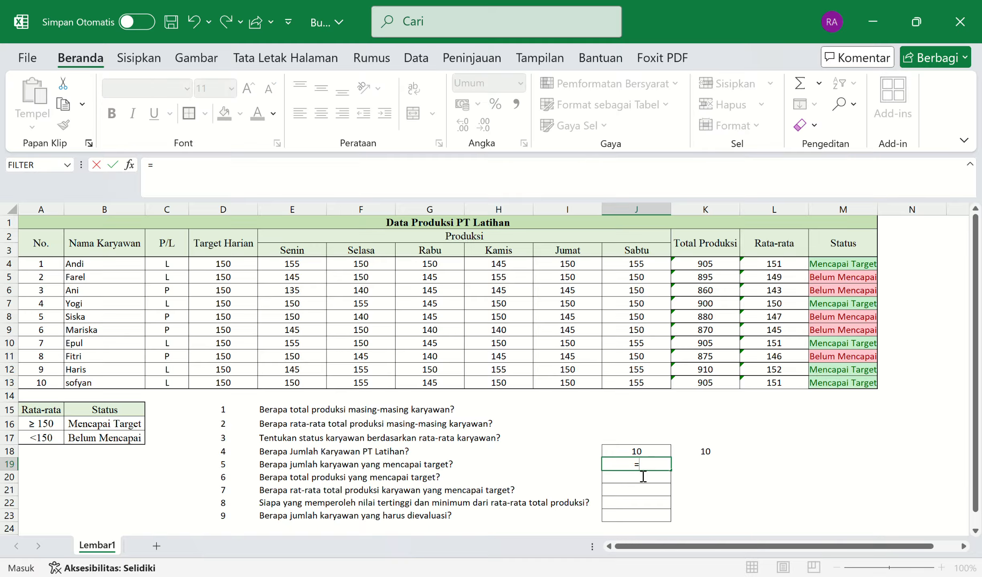
{"action": "type", "text": "countif"}
{"action": "key", "text": "Tab"}
{"action": "left_click_drag", "start_coordinate": [839, 270], "coordinate": [853, 389]}
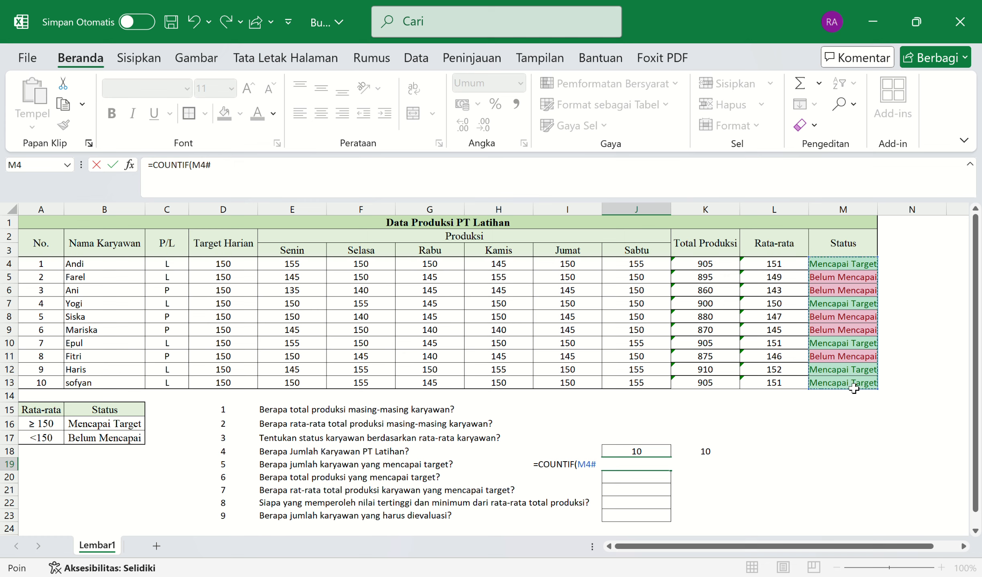
{"action": "type", "text": ";"}
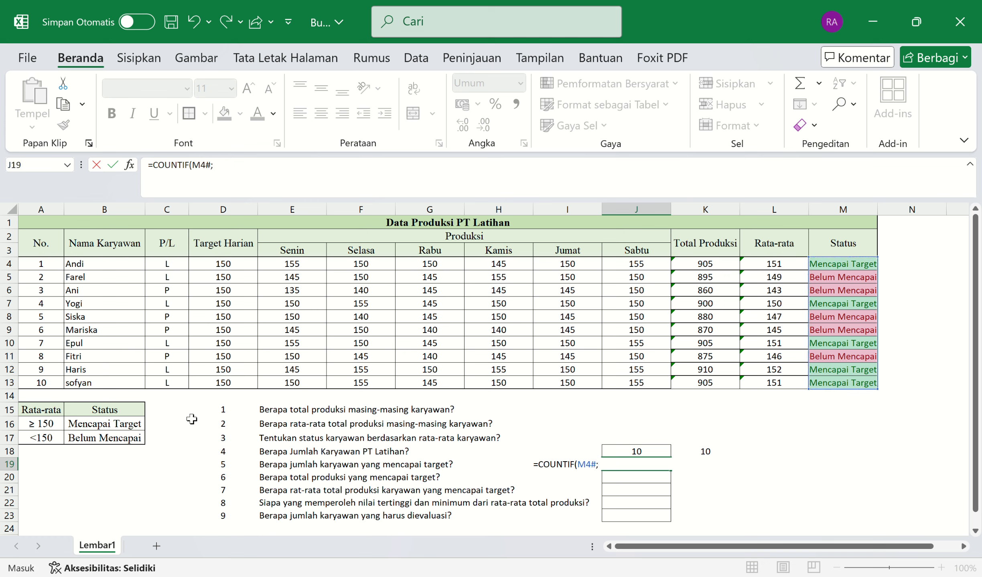
{"action": "left_click", "coordinate": [138, 425]}
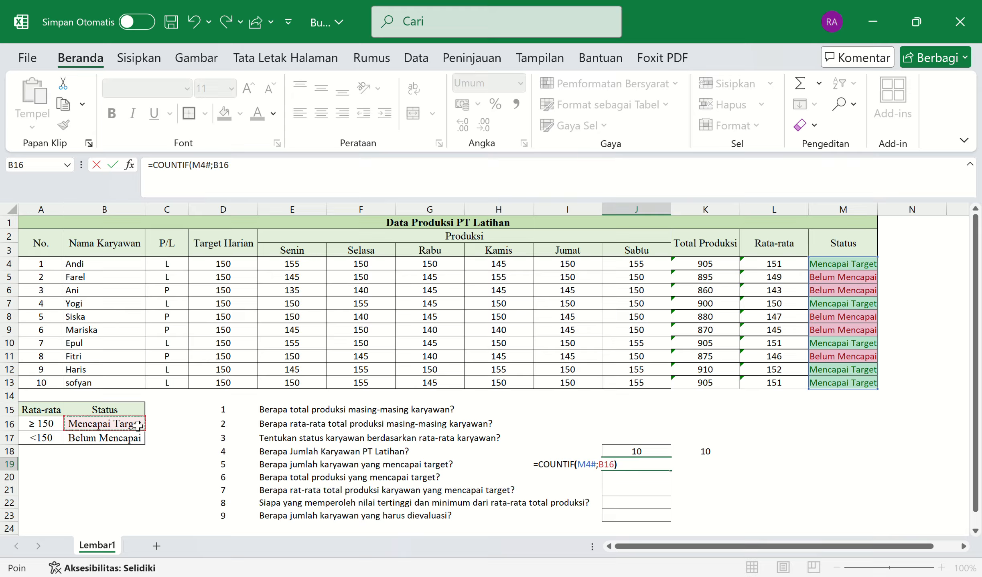
{"action": "type", "text": ")"}
{"action": "key", "text": "Return"}
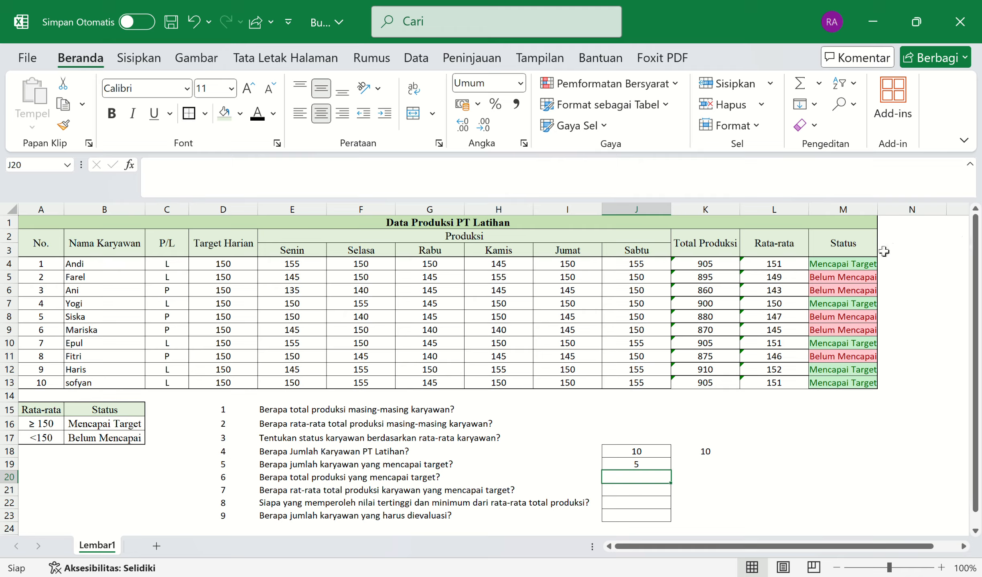
Check the cells marked Mencapai Target in the Status column against the answer to question 5.
{"action": "left_click", "coordinate": [717, 464]}
{"action": "left_click", "coordinate": [852, 267]}
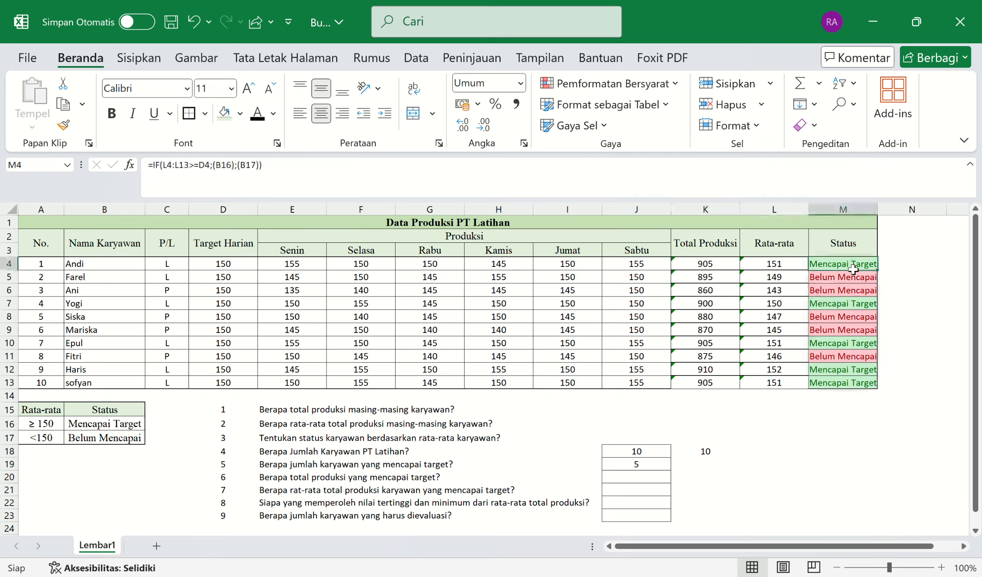
{"action": "left_click", "coordinate": [862, 307]}
{"action": "left_click", "coordinate": [860, 345]}
{"action": "left_click", "coordinate": [866, 371]}
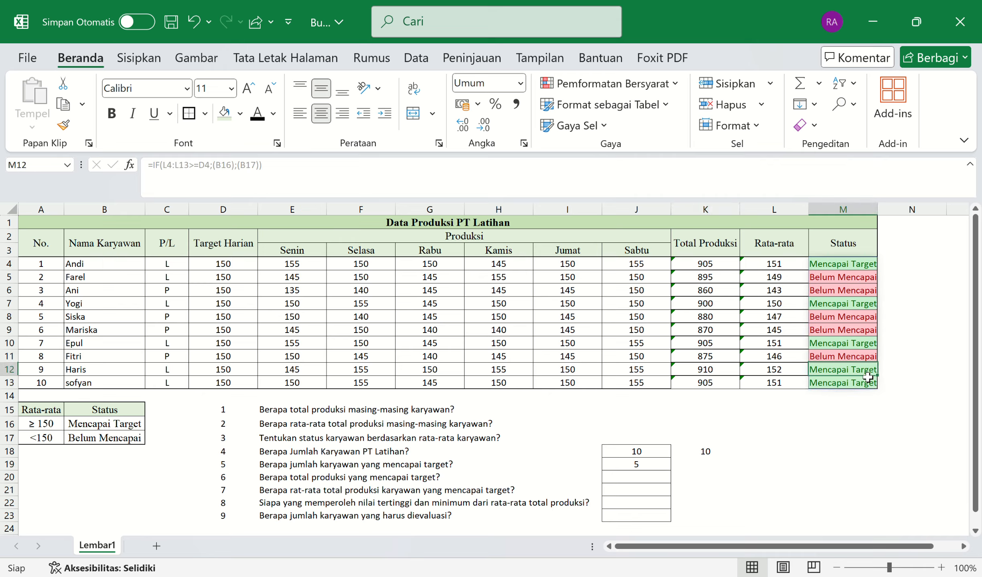
{"action": "left_click", "coordinate": [868, 383]}
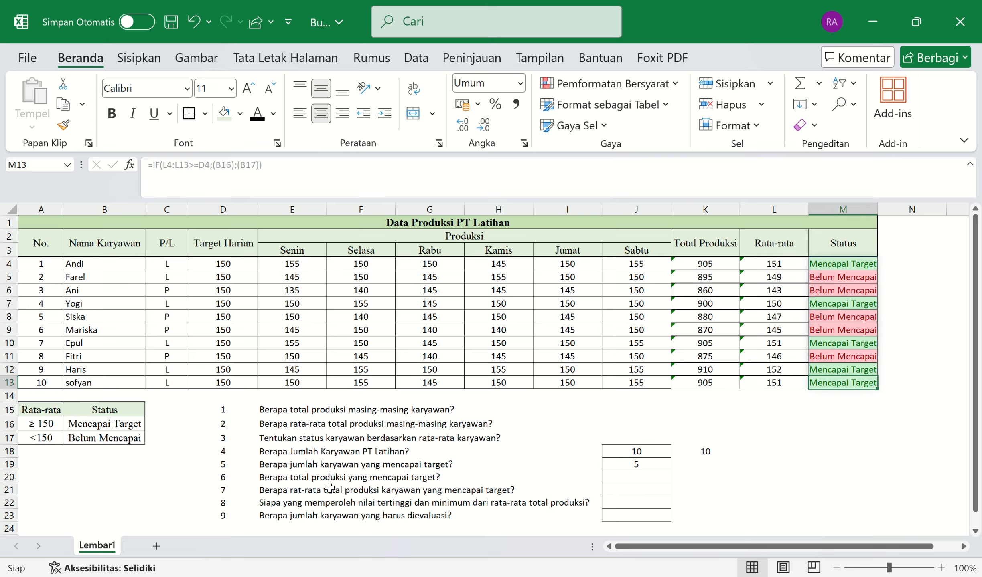
Start a SUMIF formula in J20 to answer question 6 about the total production that reached the target.
{"action": "left_click", "coordinate": [632, 483]}
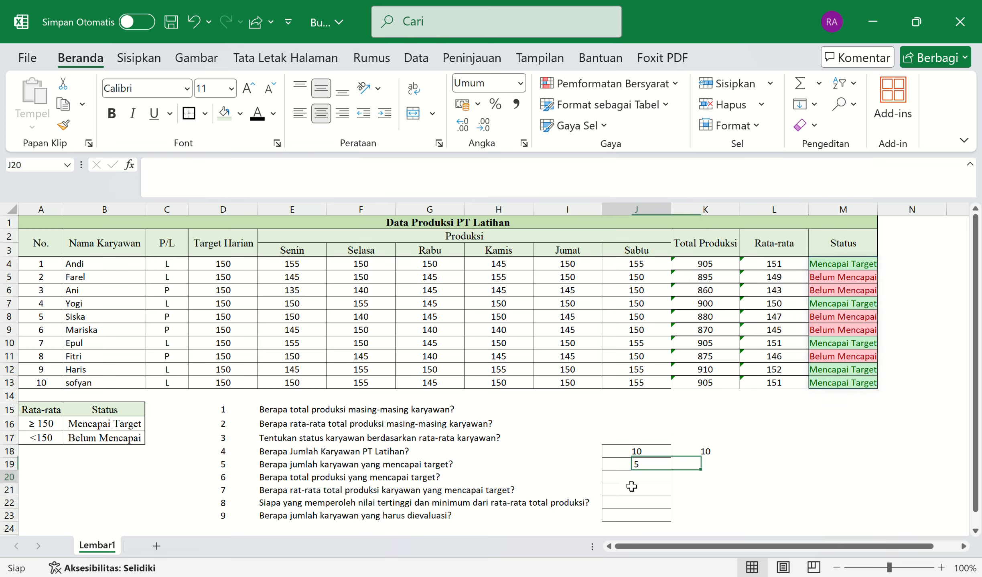
{"action": "type", "text": "="}
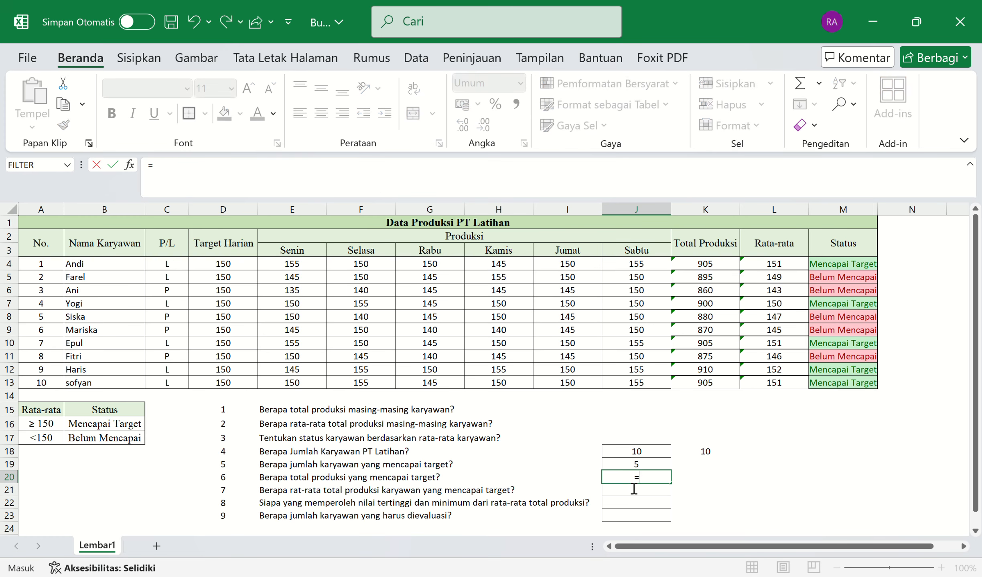
{"action": "type", "text": "sumi"}
{"action": "key", "text": "Tab"}
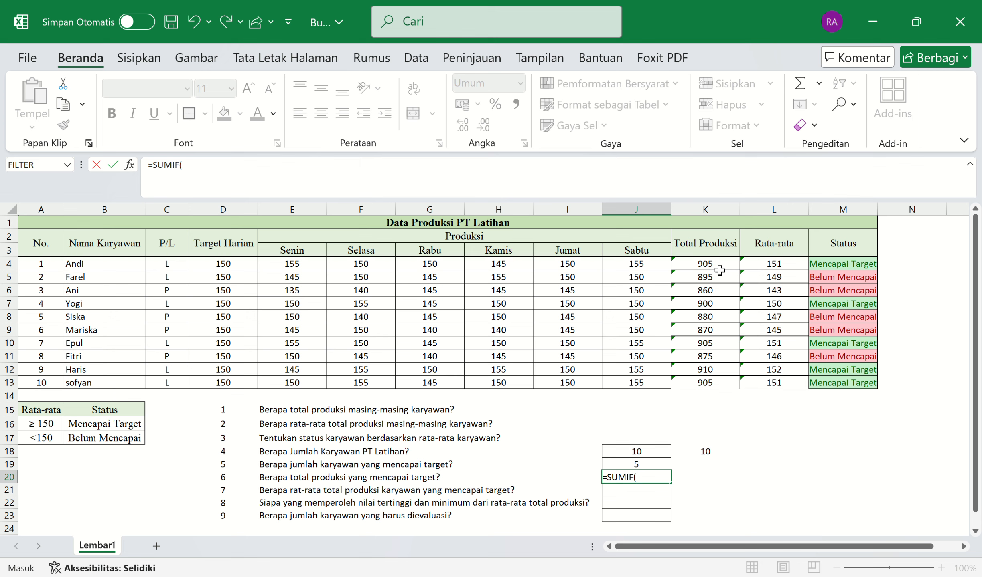
{"action": "left_click_drag", "start_coordinate": [717, 270], "coordinate": [717, 387]}
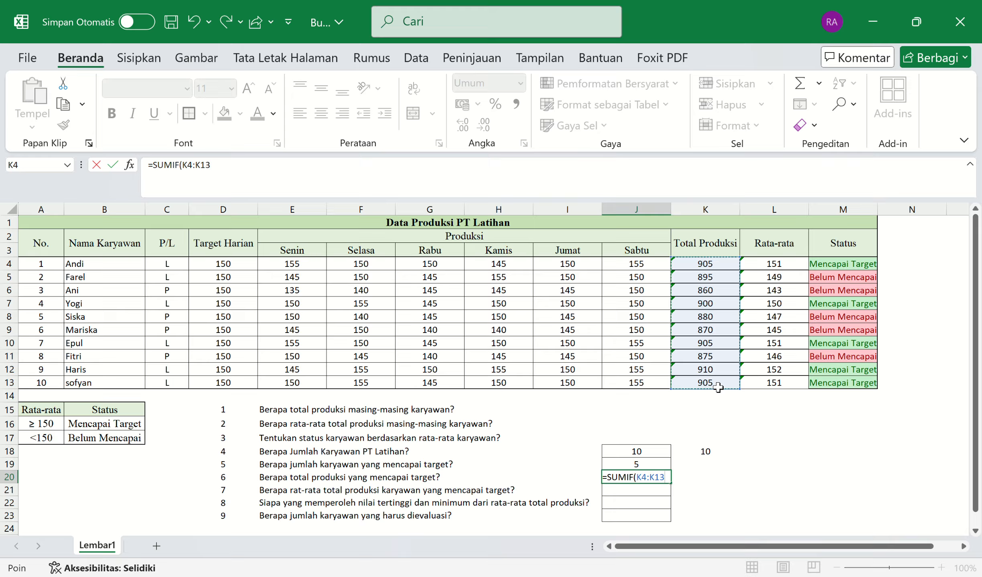
{"action": "type", "text": ";"}
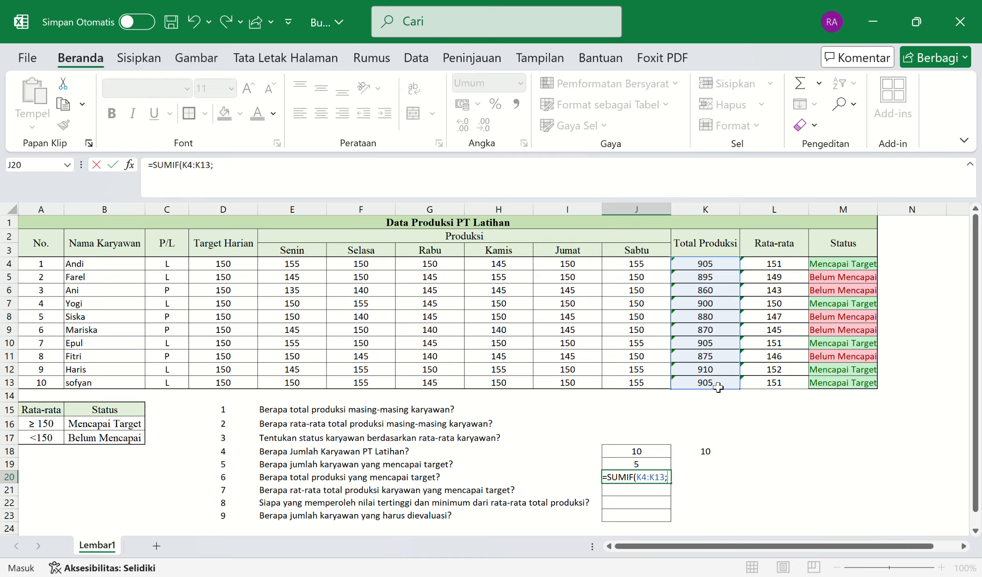
{"action": "key", "text": "BackSpace"}
{"action": "key", "text": "BackSpace"}
{"action": "key", "text": "BackSpace"}
{"action": "key", "text": "BackSpace"}
{"action": "key", "text": "BackSpace"}
{"action": "key", "text": "BackSpace"}
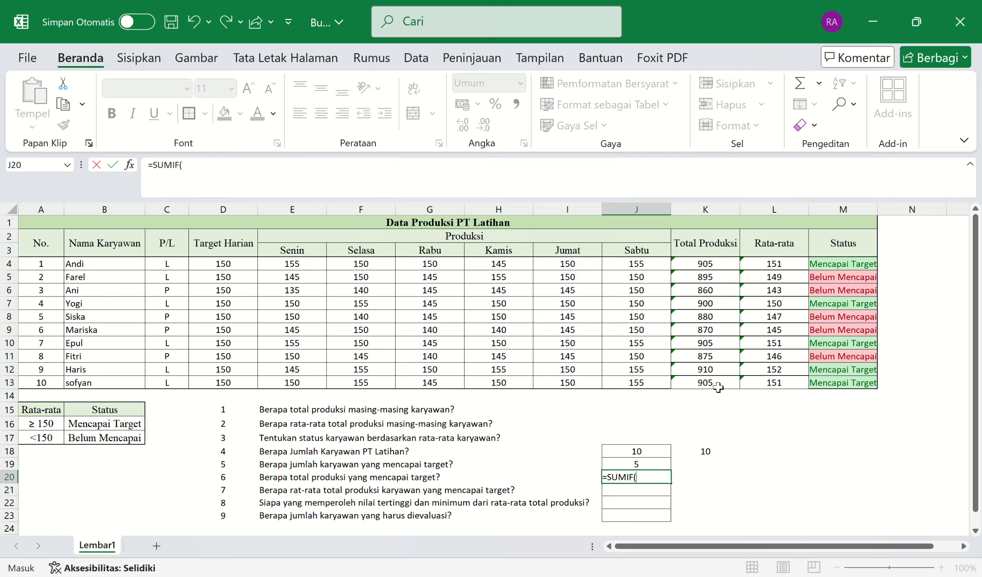
Complete the question 6 formula in J20 as =SUMIF(M4#;B16;K4:K13) to total the production of employees who reached the target.
{"action": "left_click_drag", "start_coordinate": [845, 270], "coordinate": [856, 387]}
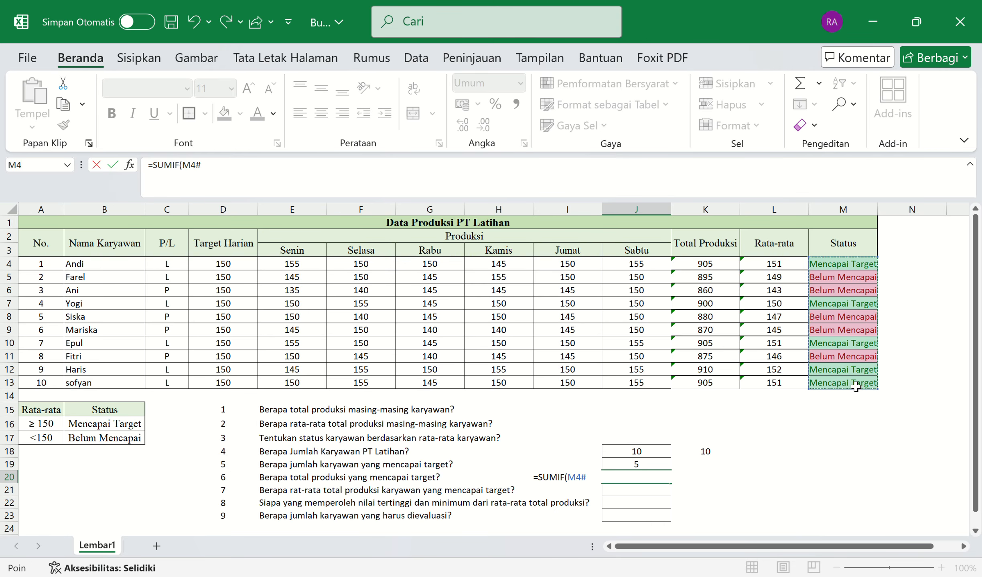
{"action": "type", "text": ";"}
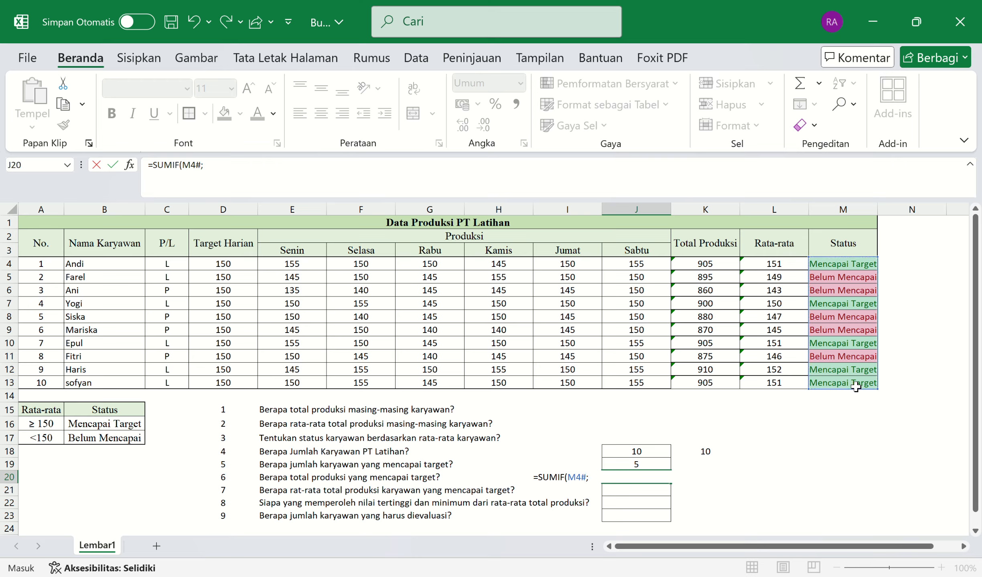
{"action": "left_click", "coordinate": [141, 426]}
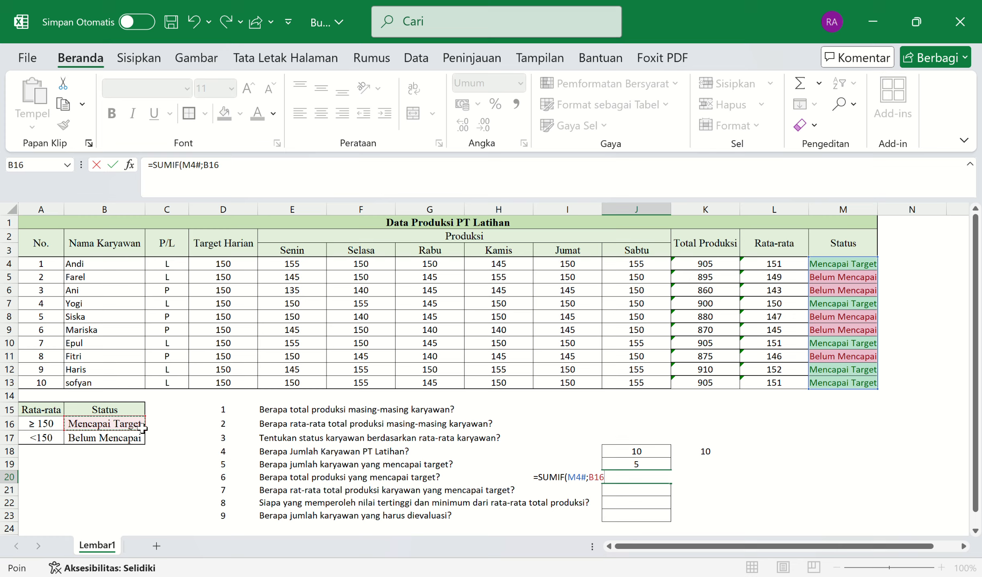
{"action": "type", "text": ";"}
{"action": "left_click_drag", "start_coordinate": [720, 266], "coordinate": [716, 385]}
{"action": "type", "text": "))"}
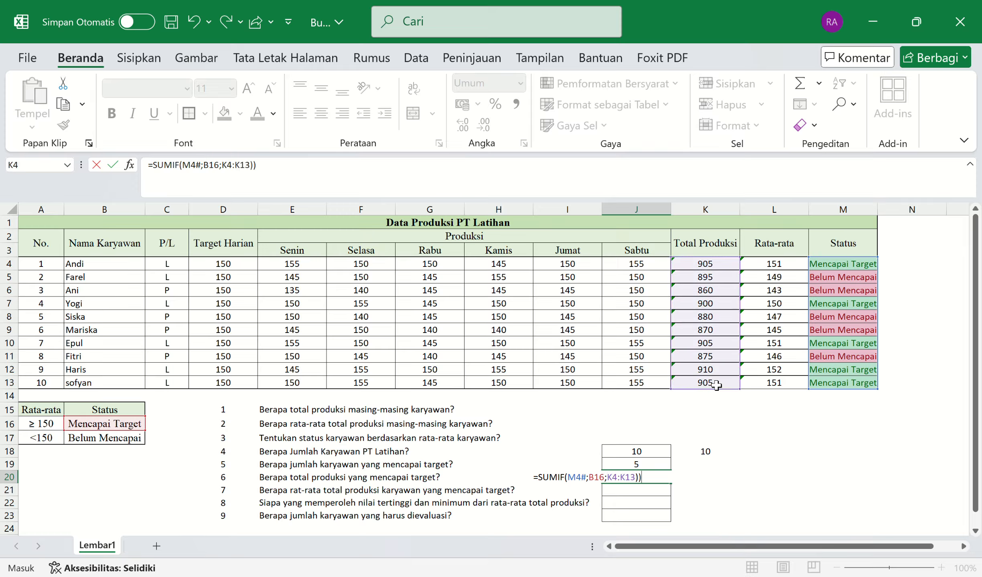
{"action": "key", "text": "Return"}
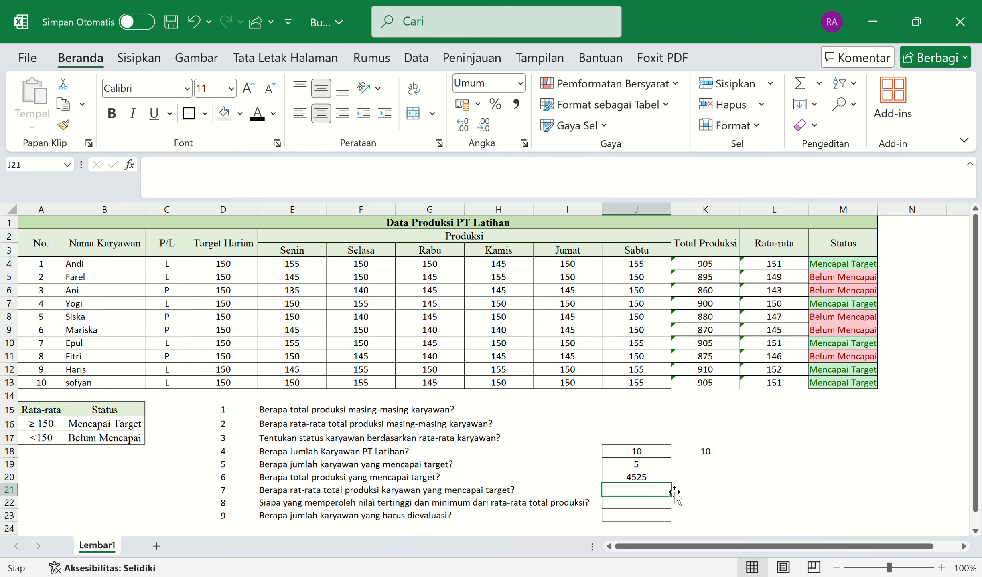
{"action": "left_click", "coordinate": [653, 482]}
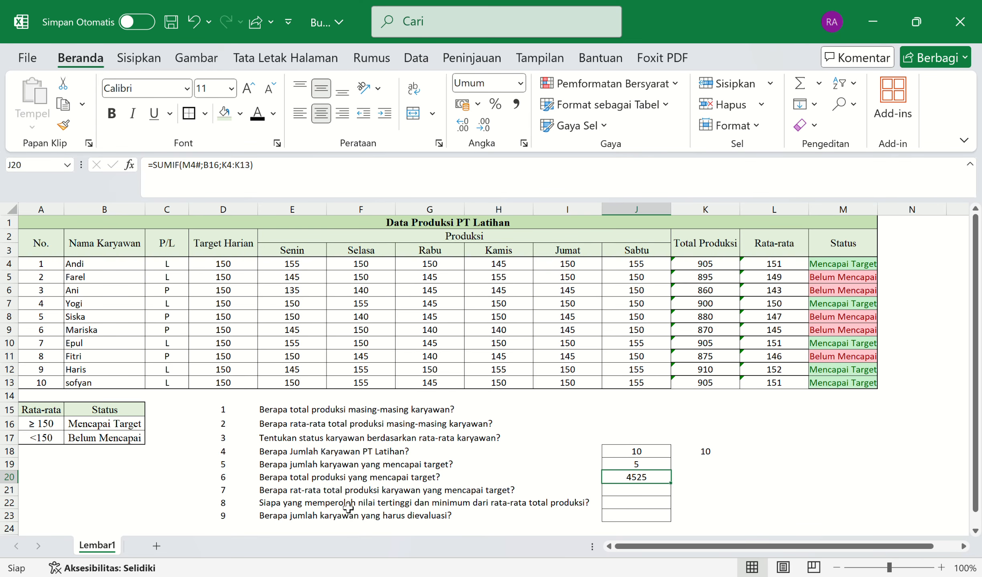
Answer question 7 in J21 by averaging the target achievers' average production with =AVERAGEIF(M4#;B16;L4:L13).
{"action": "left_click", "coordinate": [650, 495]}
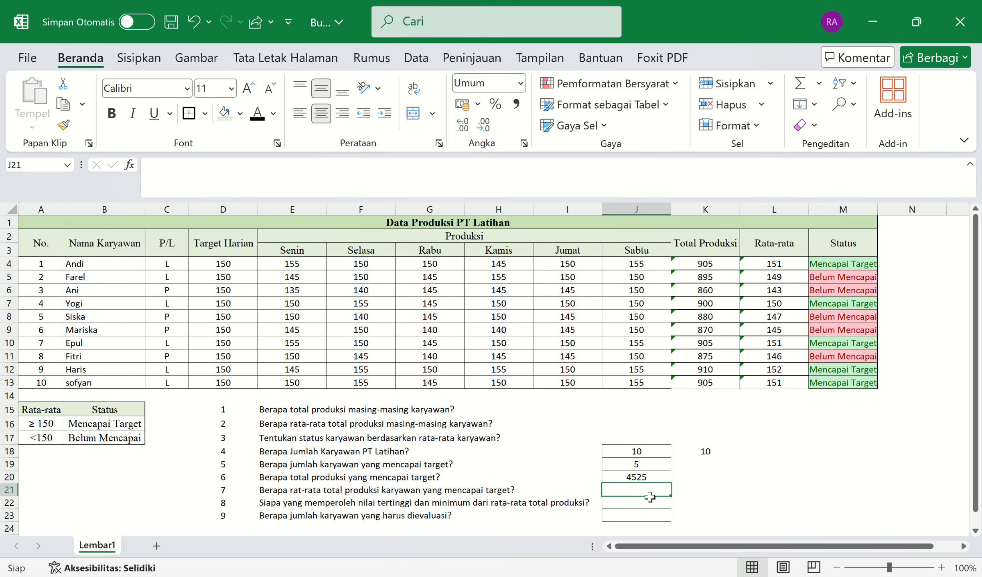
{"action": "type", "text": "="}
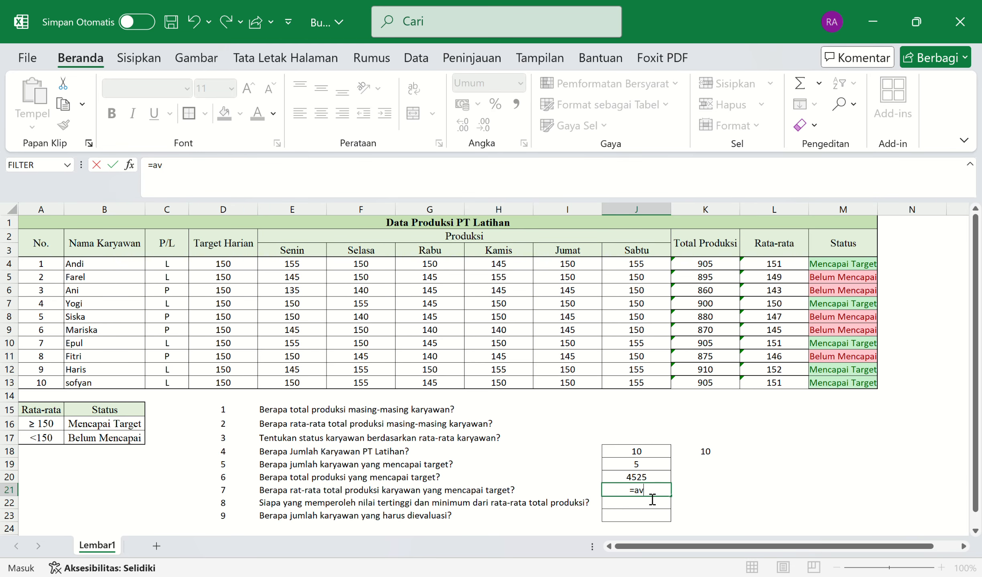
{"action": "type", "text": "averageif"}
{"action": "key", "text": "Tab"}
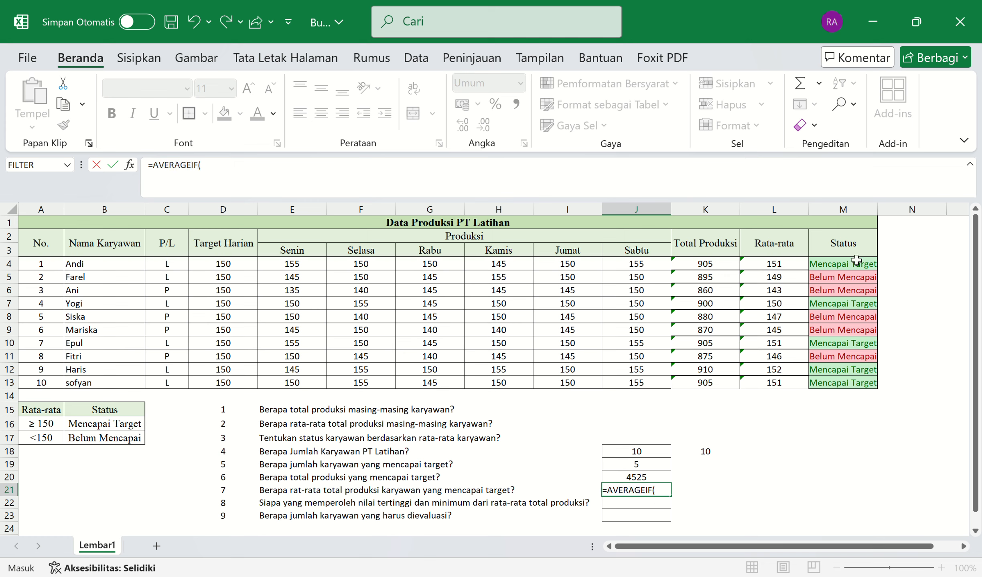
{"action": "left_click_drag", "start_coordinate": [850, 264], "coordinate": [850, 384]}
{"action": "type", "text": ";"}
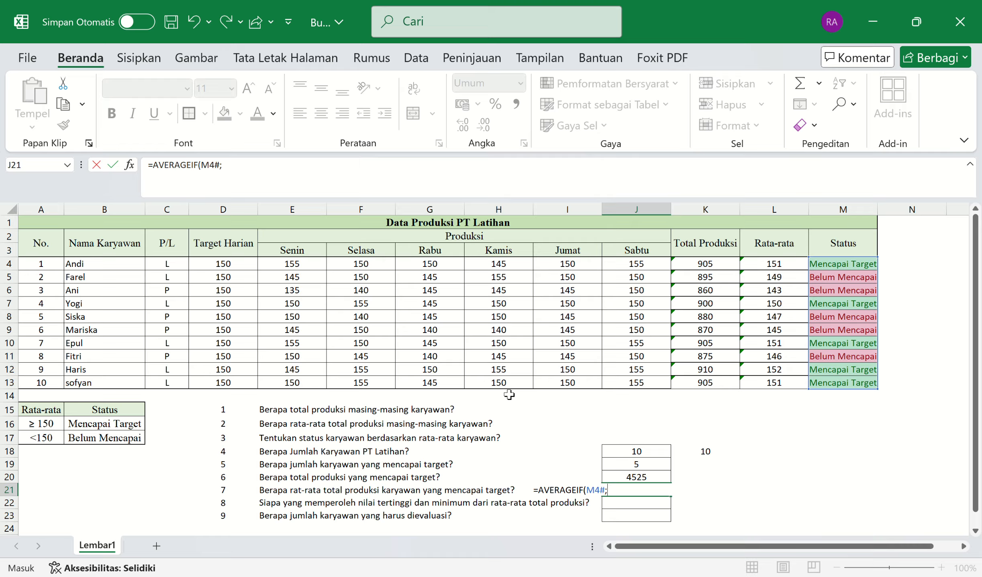
{"action": "left_click", "coordinate": [111, 429]}
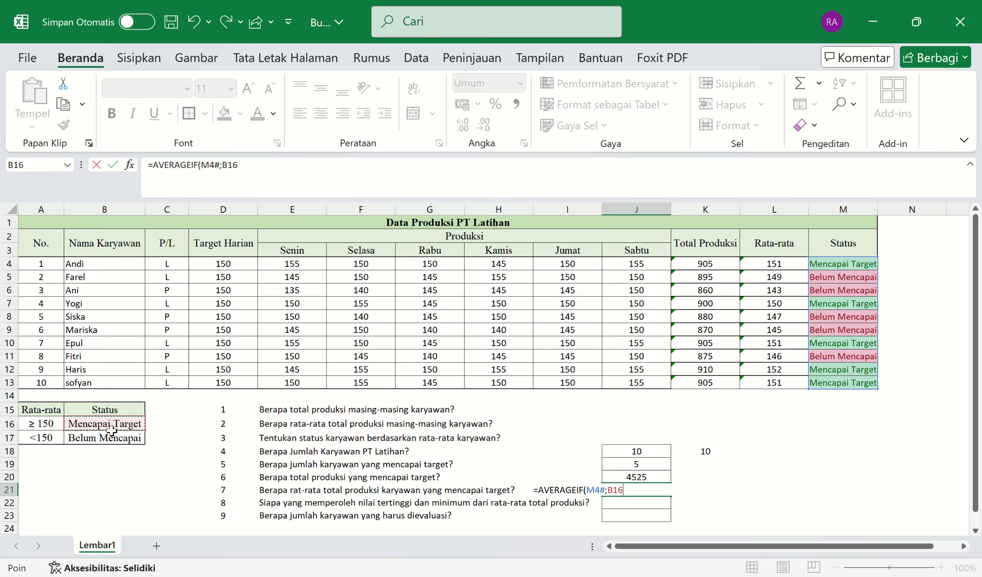
{"action": "type", "text": ";"}
{"action": "left_click_drag", "start_coordinate": [781, 265], "coordinate": [797, 386]}
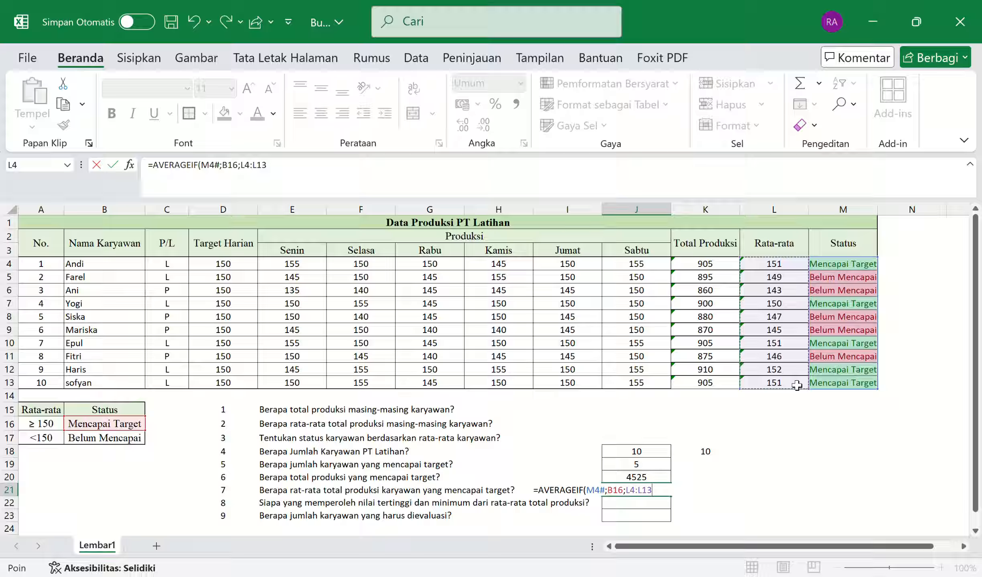
{"action": "type", "text": ")"}
{"action": "key", "text": "Return"}
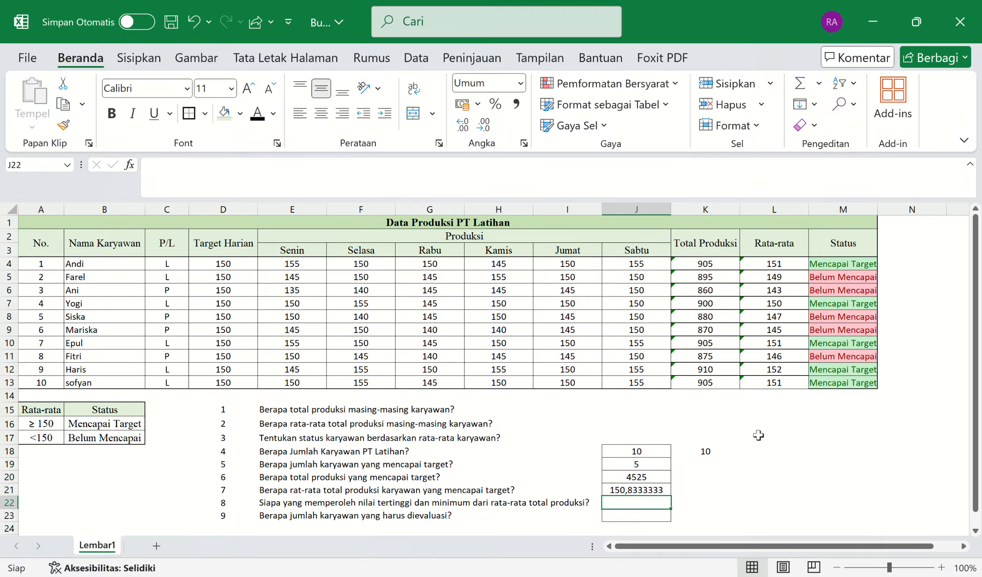
Reduce the displayed decimals of the question 7 average in J21 to a whole number.
{"action": "left_click", "coordinate": [663, 496]}
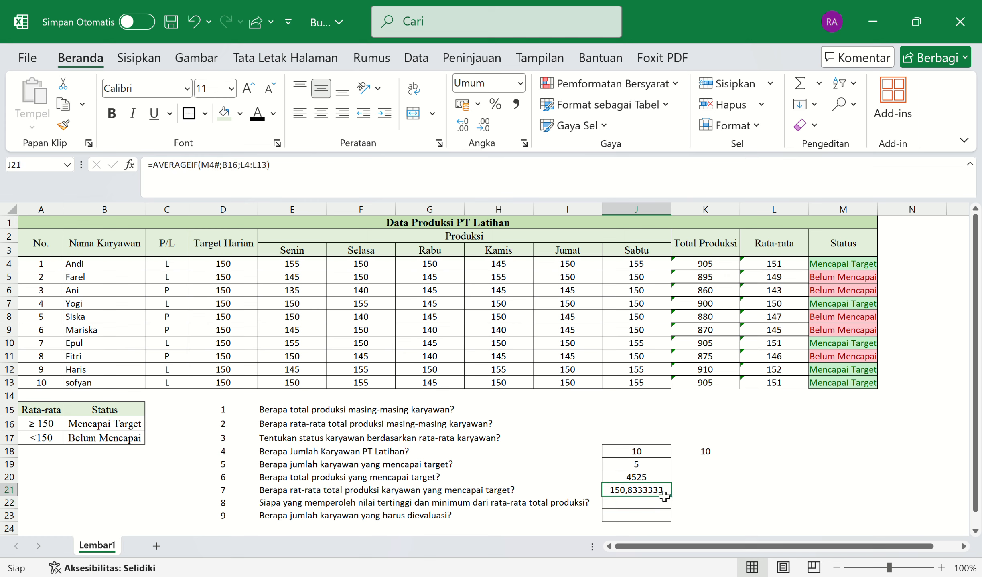
{"action": "left_click", "coordinate": [486, 126]}
{"action": "left_click", "coordinate": [485, 126]}
{"action": "left_click", "coordinate": [486, 126]}
{"action": "left_click", "coordinate": [486, 126]}
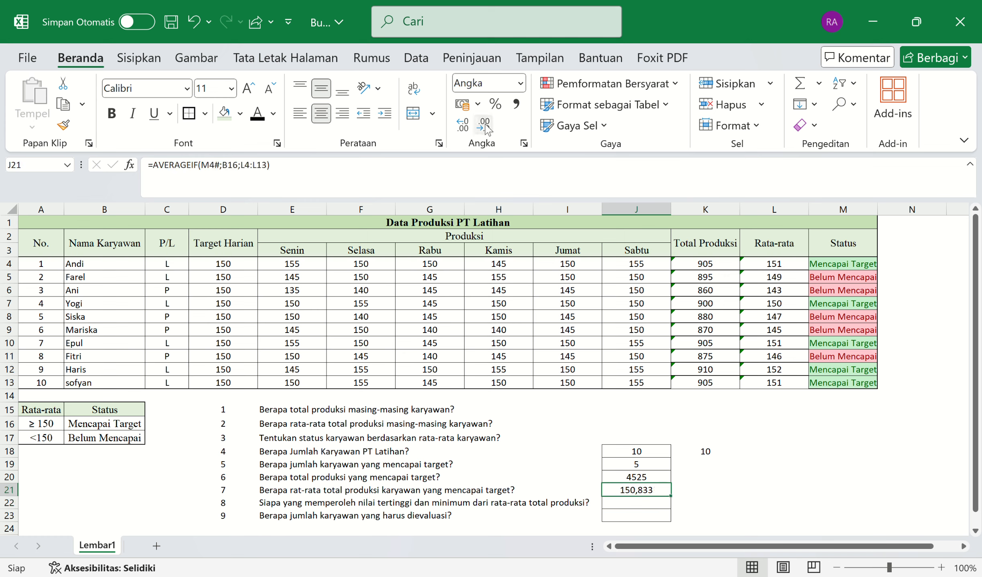
{"action": "left_click", "coordinate": [486, 126]}
{"action": "left_click", "coordinate": [485, 127]}
{"action": "left_click", "coordinate": [485, 126]}
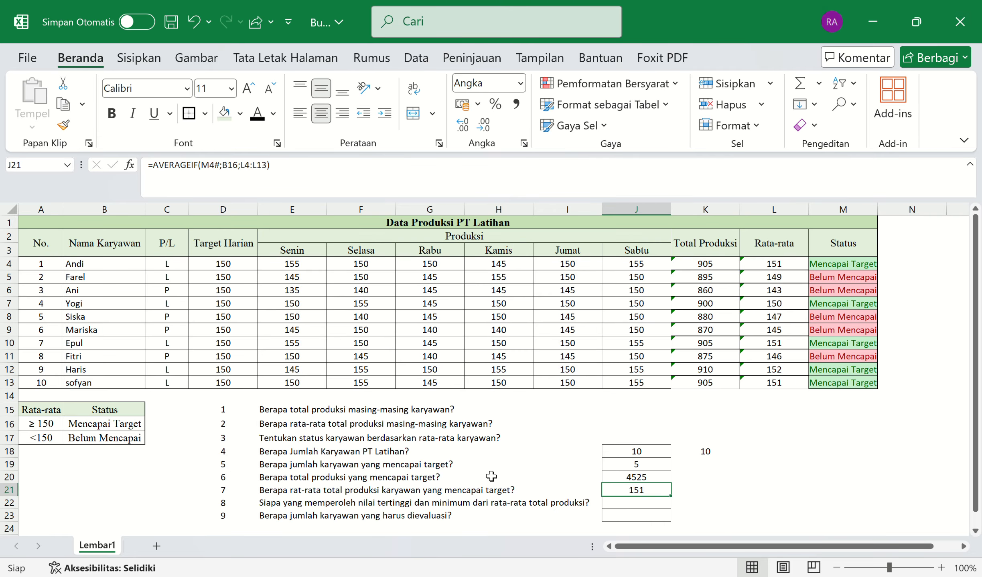
Enter =MAX(L4:L13) in J22 to find the highest average production for question 8.
{"action": "left_click", "coordinate": [636, 506]}
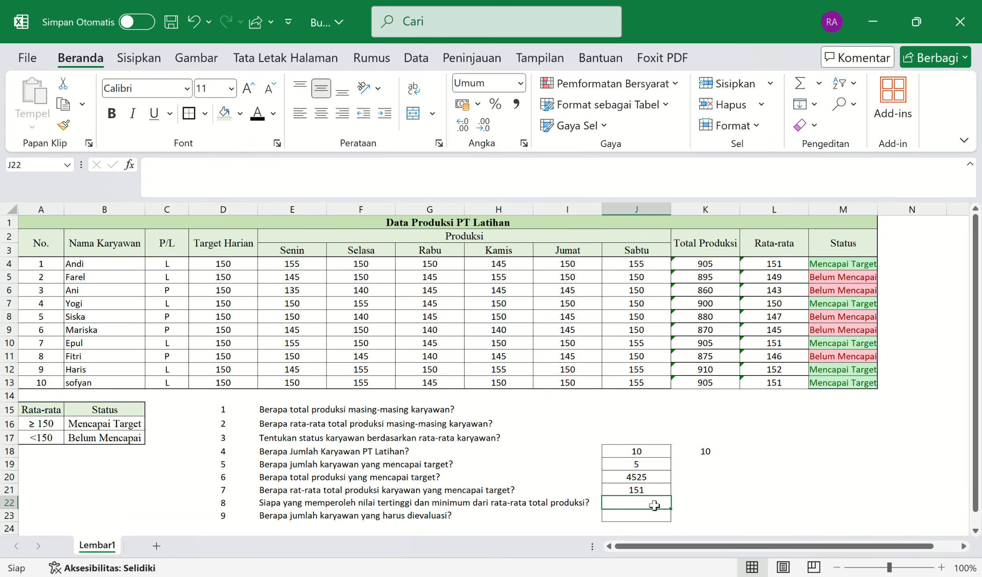
{"action": "type", "text": "="}
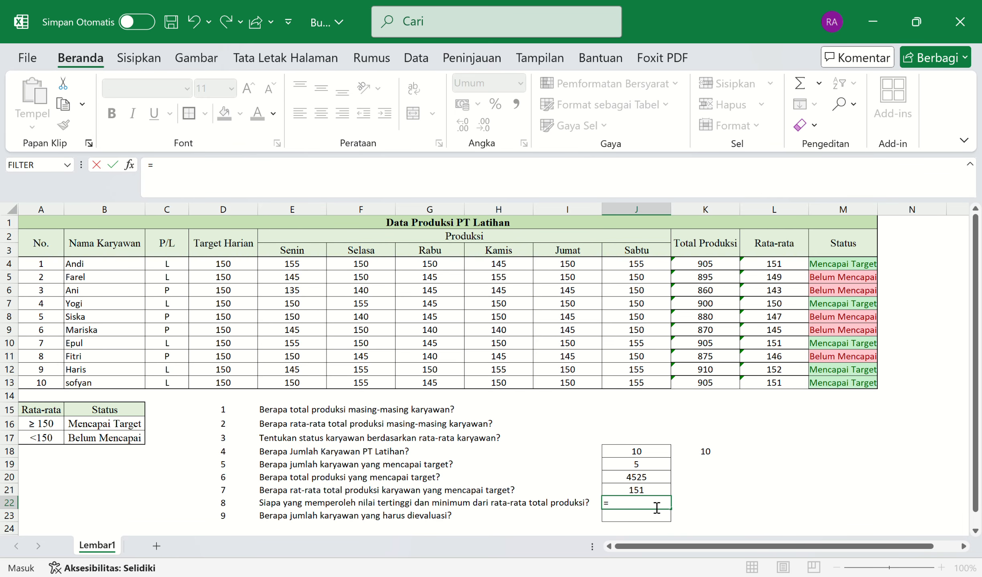
{"action": "type", "text": "max"}
{"action": "key", "text": "Tab"}
{"action": "left_click_drag", "start_coordinate": [781, 270], "coordinate": [792, 383]}
{"action": "type", "text": ")"}
{"action": "key", "text": "Return"}
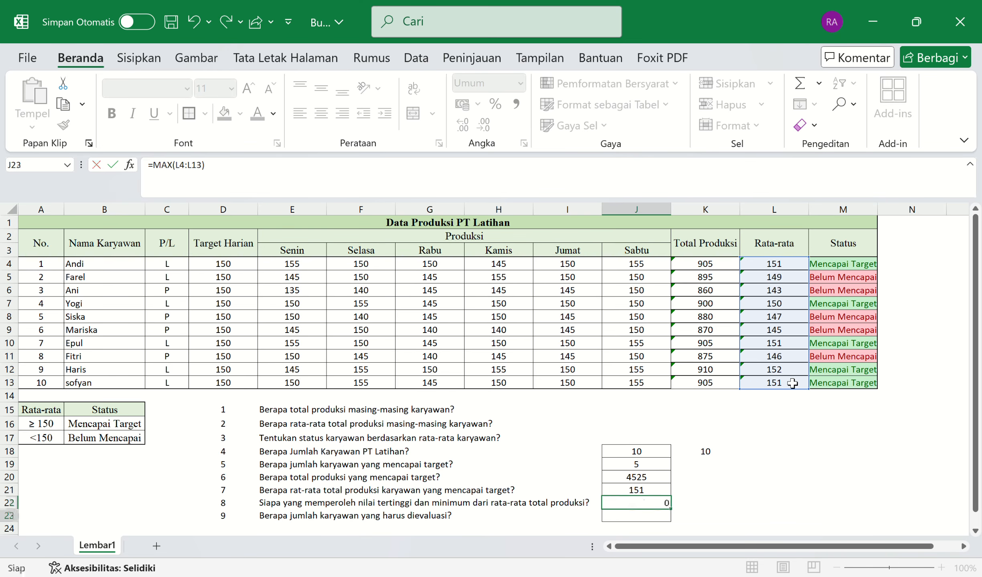
{"action": "left_click", "coordinate": [692, 507]}
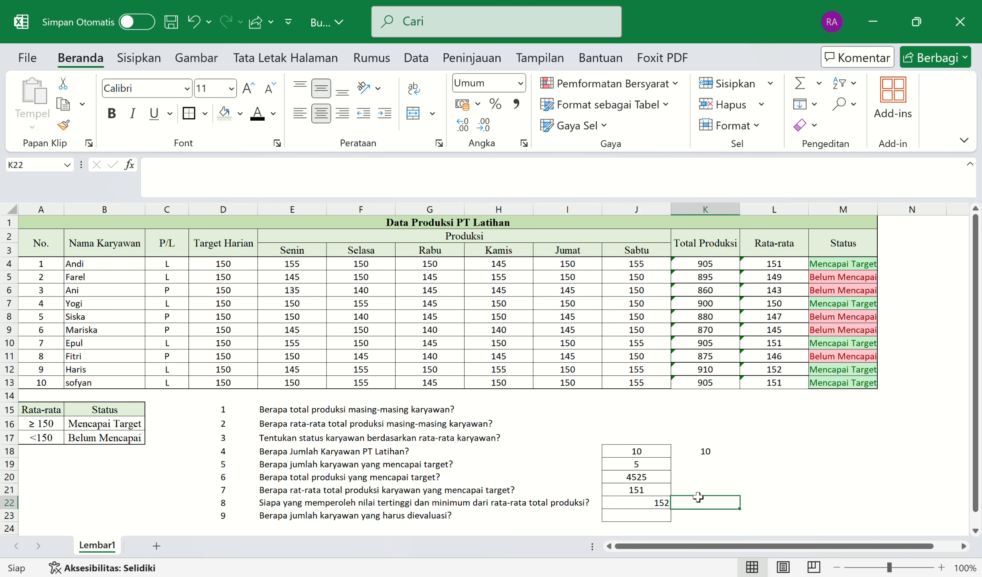
{"action": "left_click", "coordinate": [645, 507]}
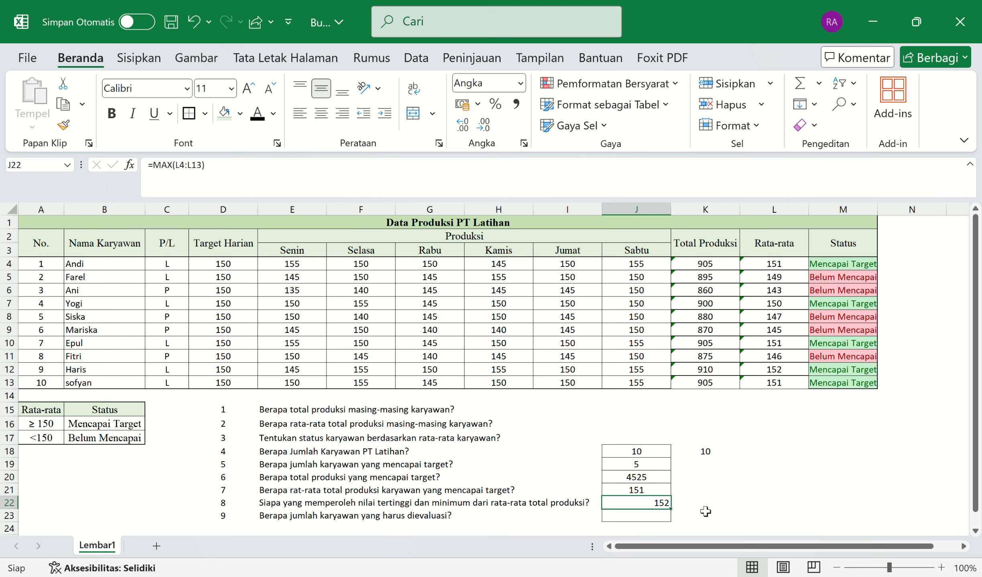
{"action": "key", "text": "Tab"}
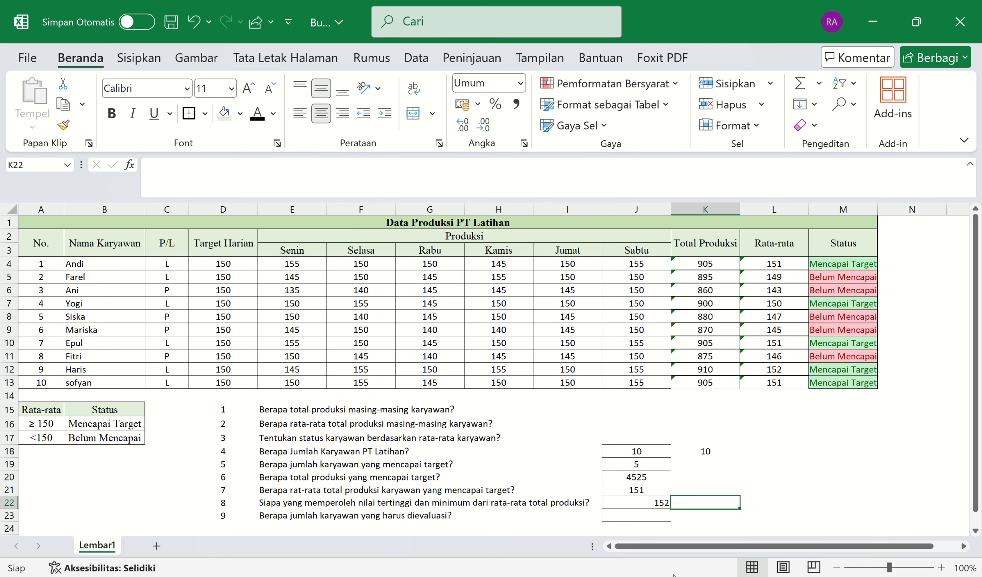
{"action": "type", "text": "Min"}
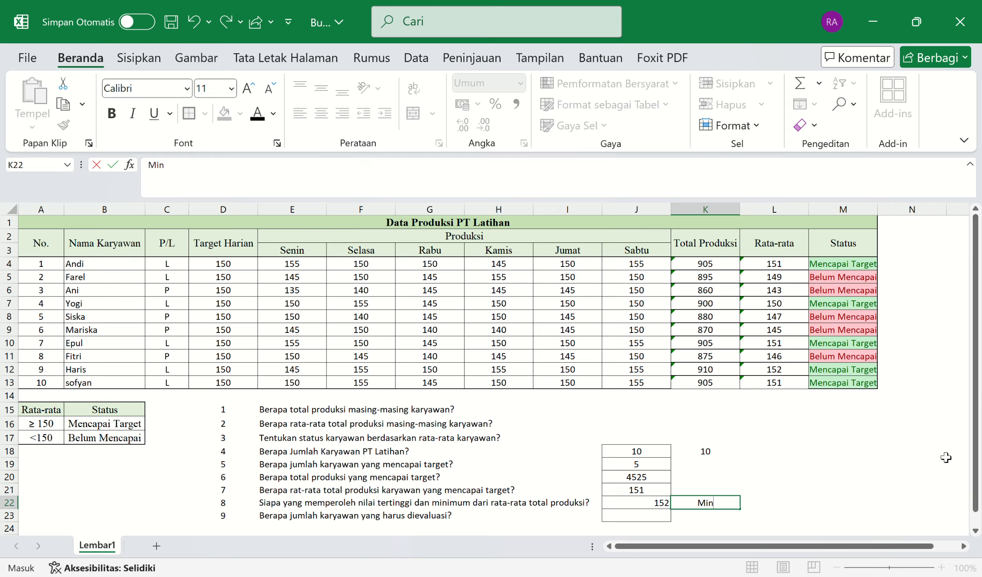
{"action": "left_click", "coordinate": [760, 509]}
Enter the label <max min> in K22 beside the question 8 maximum.
{"action": "left_click", "coordinate": [712, 507]}
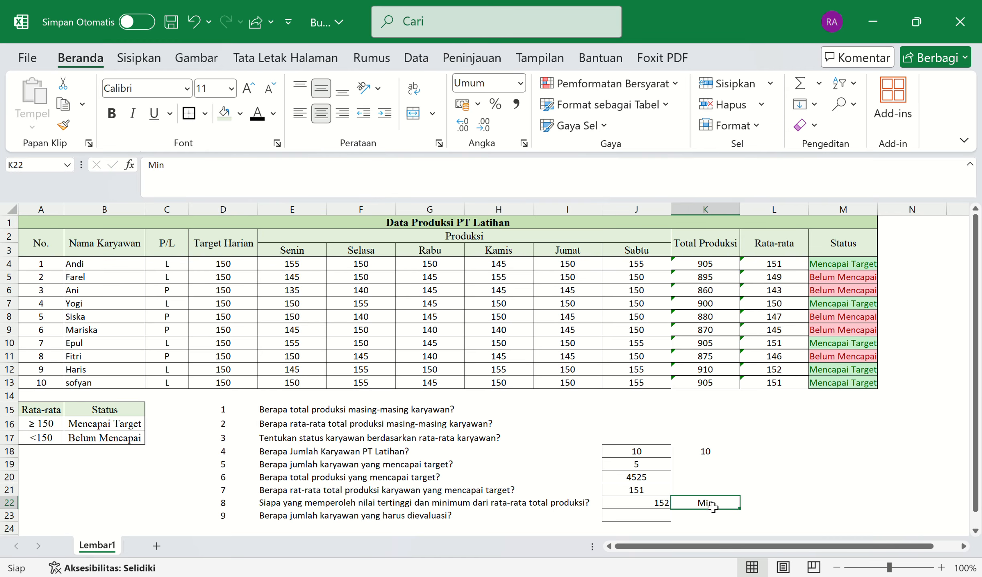
{"action": "key", "text": "BackSpace"}
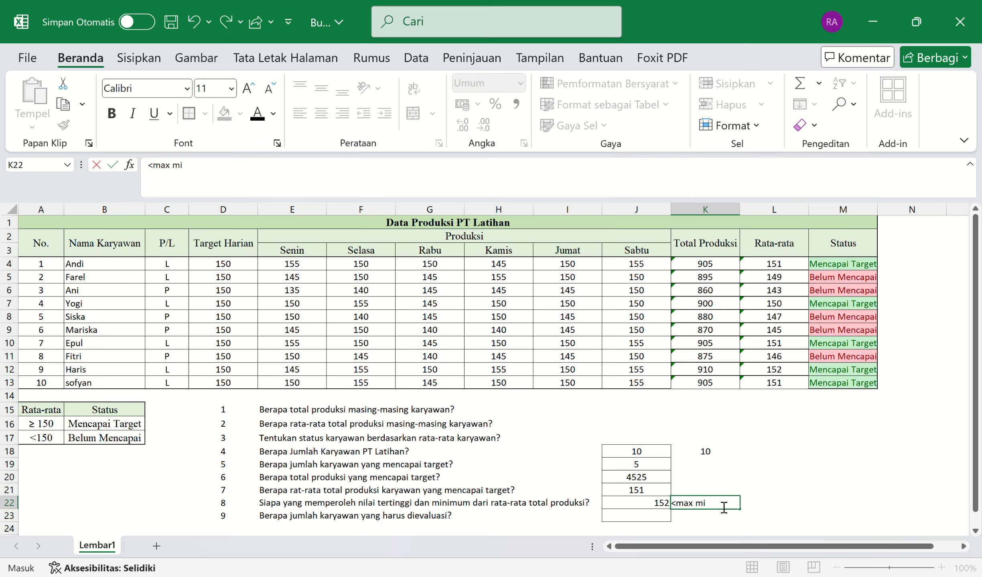
{"action": "left_click", "coordinate": [768, 508]}
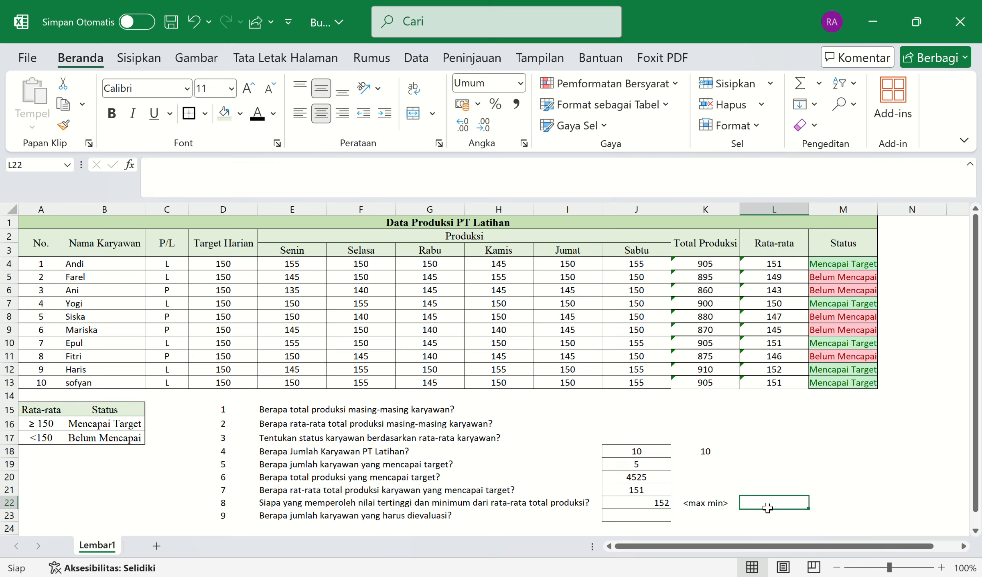
Enter =MIN(L4:L13) in L22 to find the lowest average production for question 8.
{"action": "type", "text": "=min"}
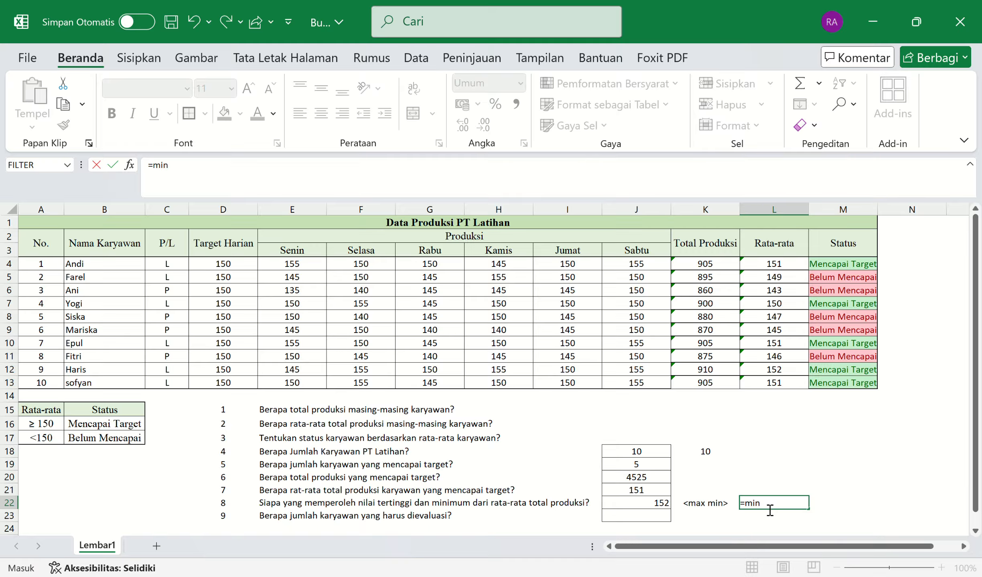
{"action": "type", "text": "("}
{"action": "left_click", "coordinate": [775, 267]}
{"action": "left_click_drag", "start_coordinate": [777, 275], "coordinate": [780, 382]}
{"action": "type", "text": ")"}
{"action": "key", "text": "Return"}
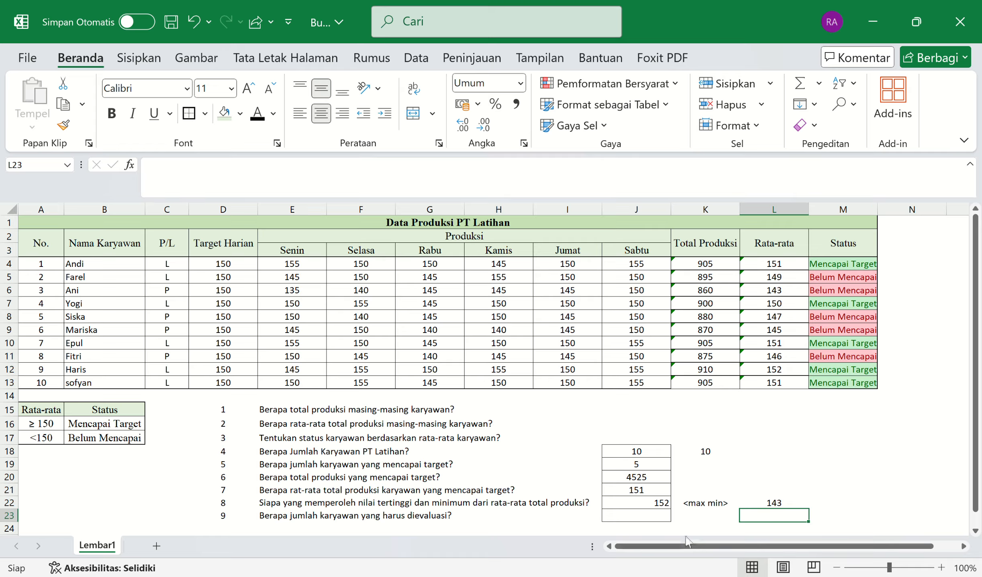
Examine the maximum in J22 and the minimum in L22 and match each to its employee in the name column.
{"action": "left_click", "coordinate": [666, 504]}
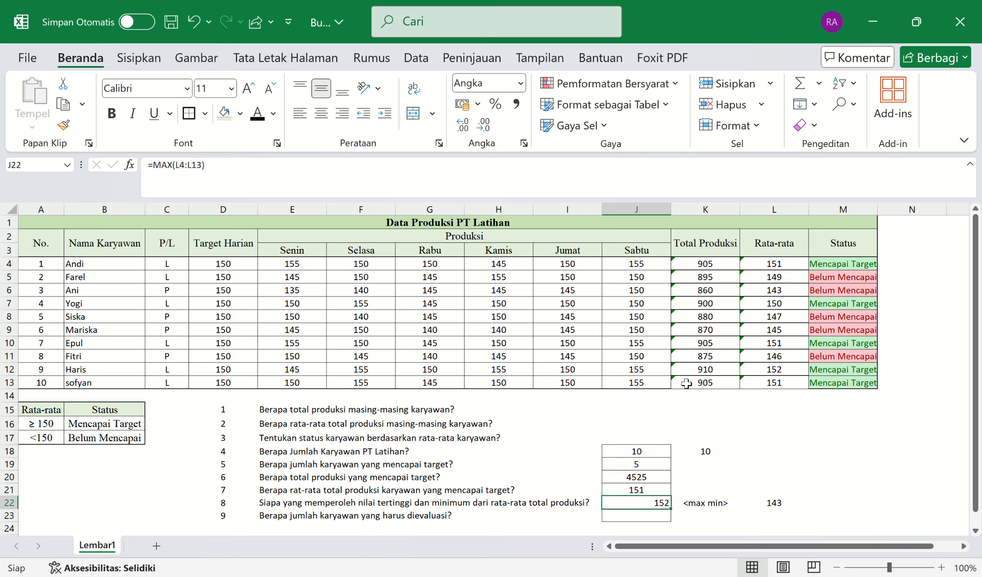
{"action": "left_click", "coordinate": [102, 371]}
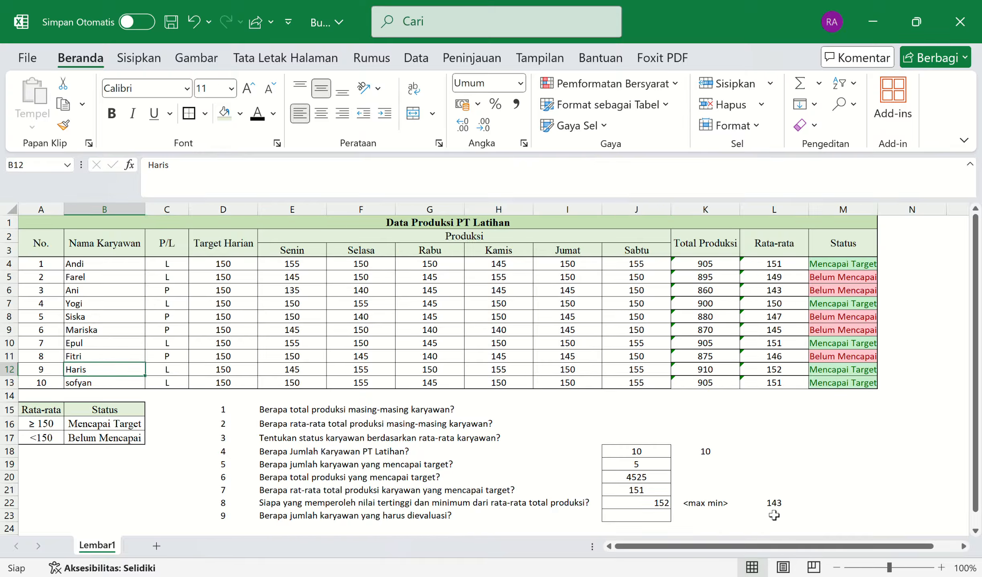
{"action": "left_click", "coordinate": [729, 507]}
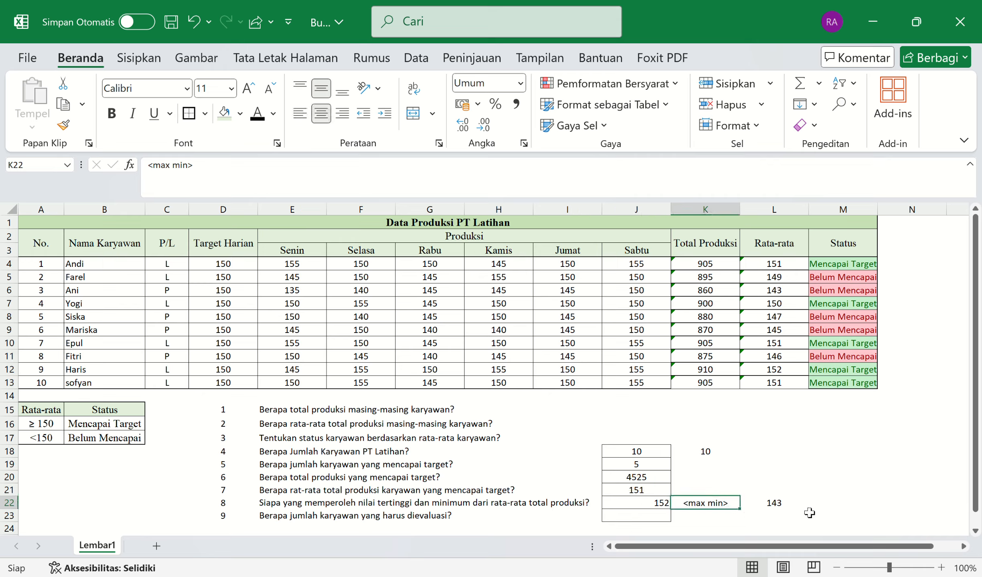
{"action": "left_click", "coordinate": [792, 508]}
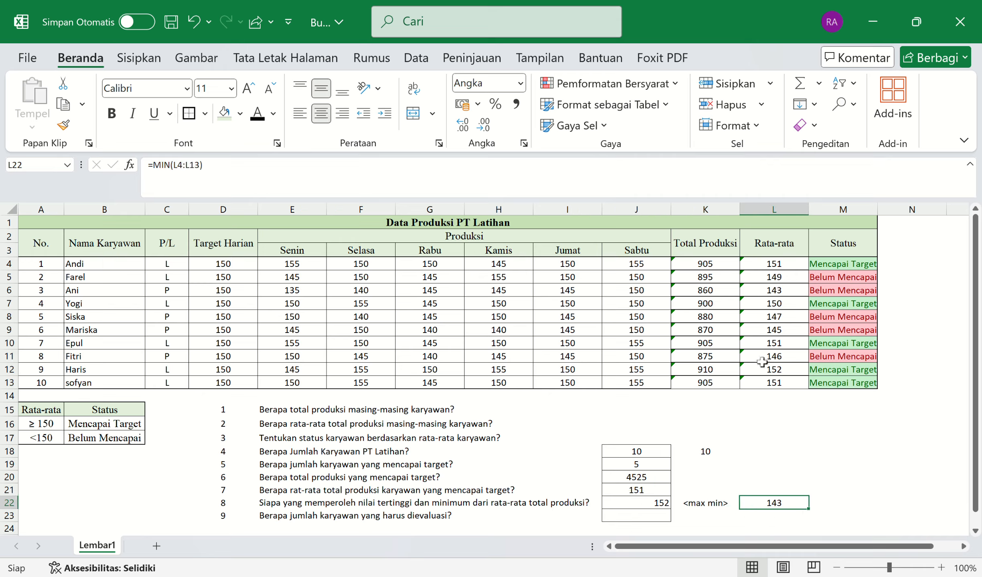
{"action": "left_click", "coordinate": [131, 291]}
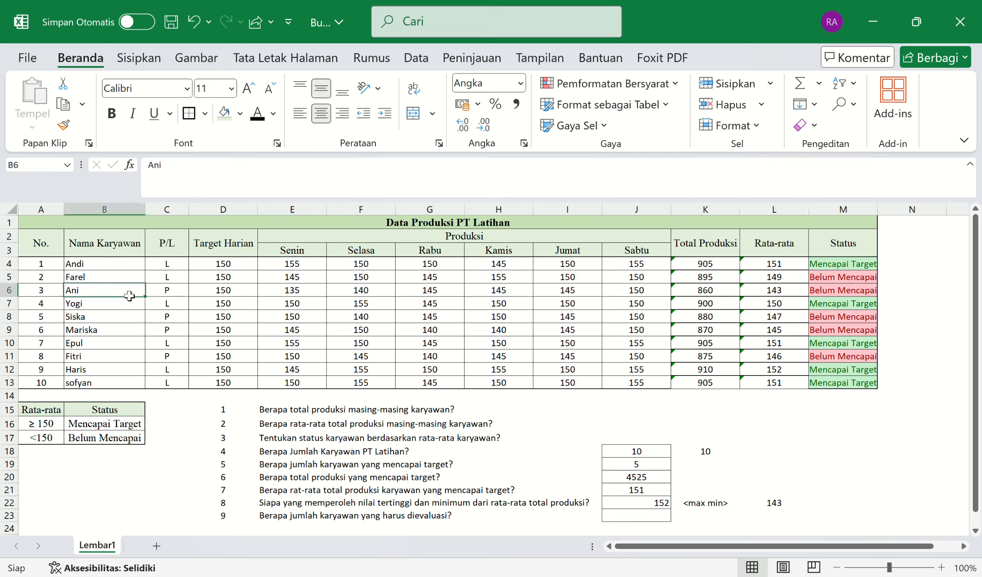
{"action": "left_click", "coordinate": [705, 520]}
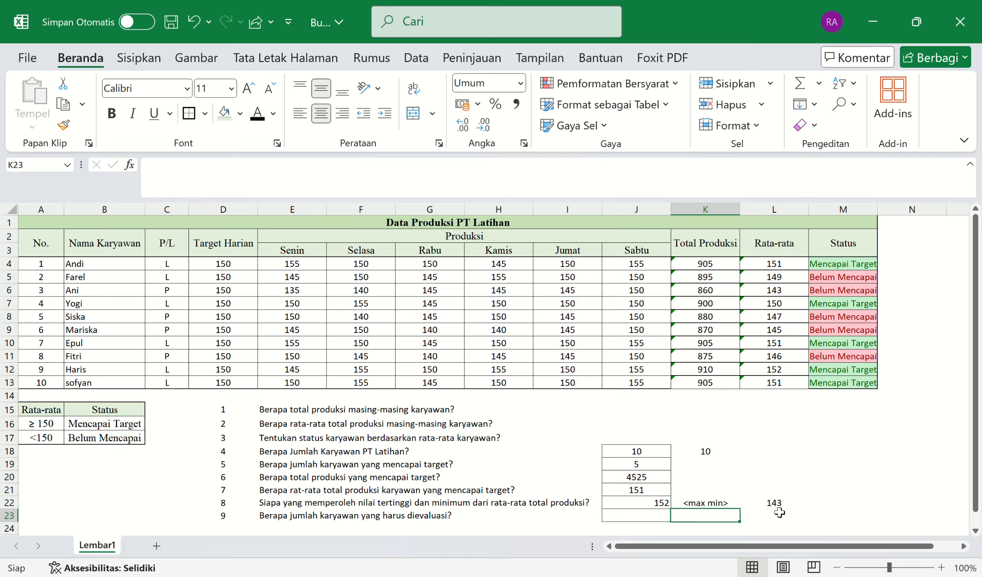
{"action": "left_click", "coordinate": [661, 505]}
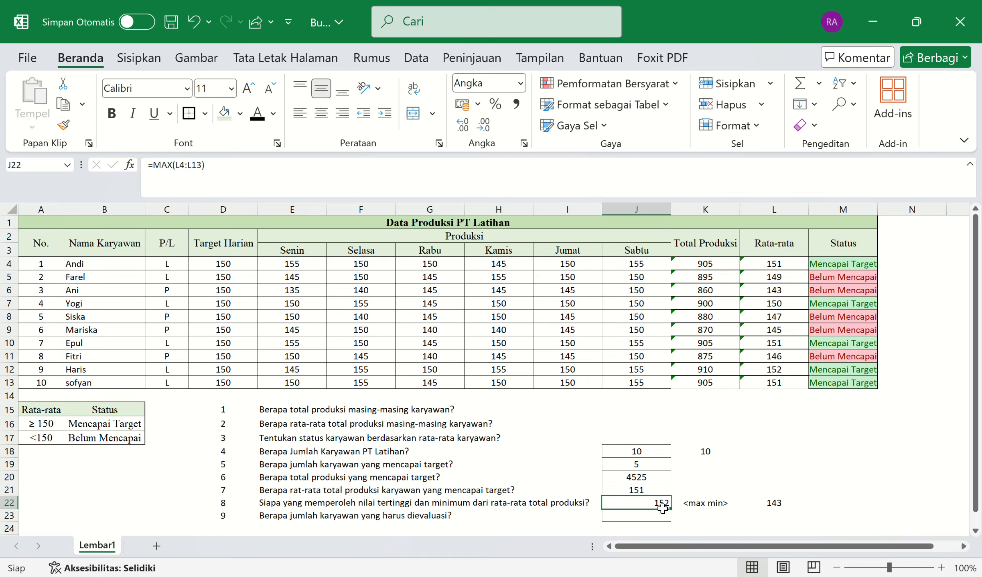
{"action": "left_click", "coordinate": [774, 505]}
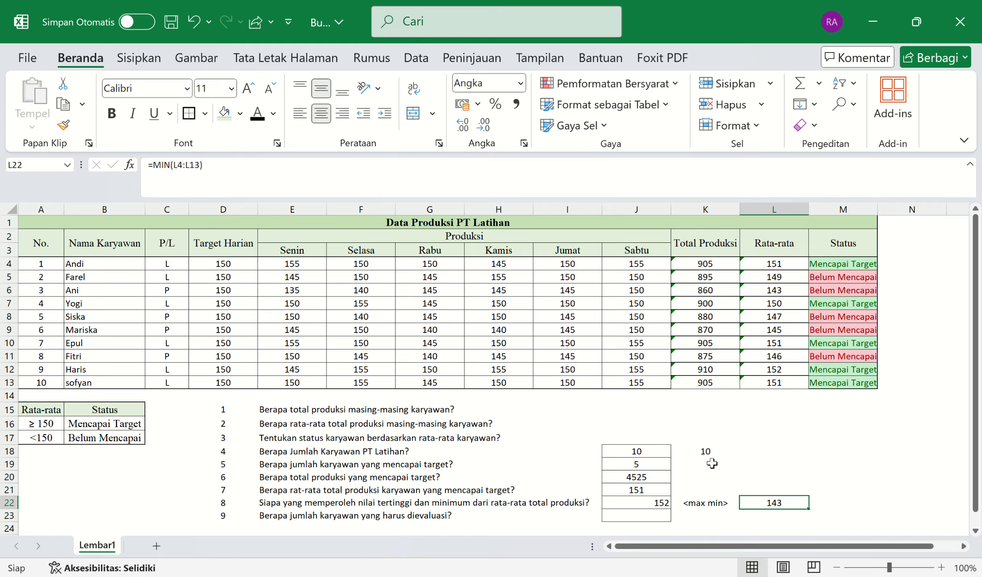
Answer question 9 in J23 by counting the employees with status Belum Mencapai using =COUNTIF(M4#;B17).
{"action": "left_click", "coordinate": [641, 520]}
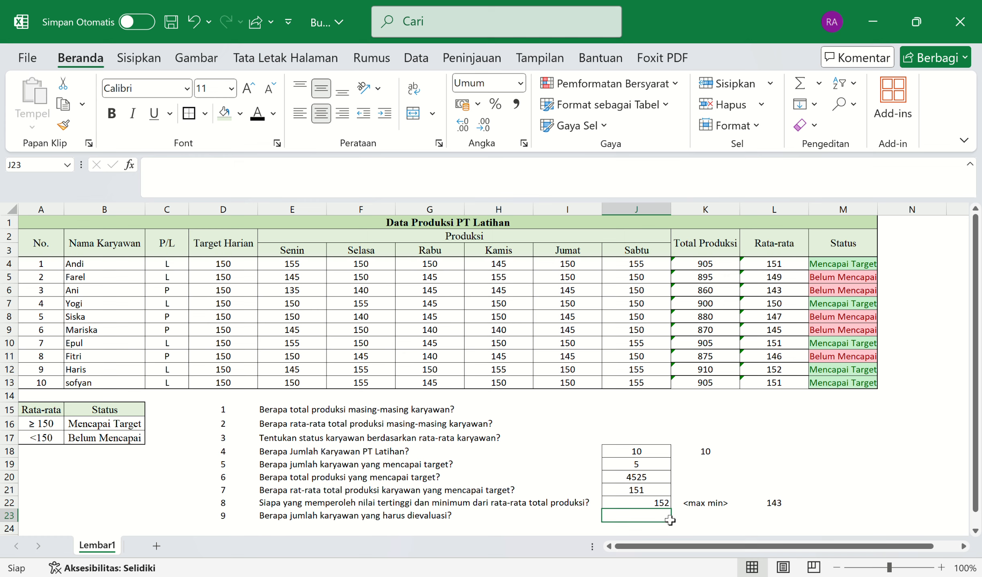
{"action": "type", "text": "="}
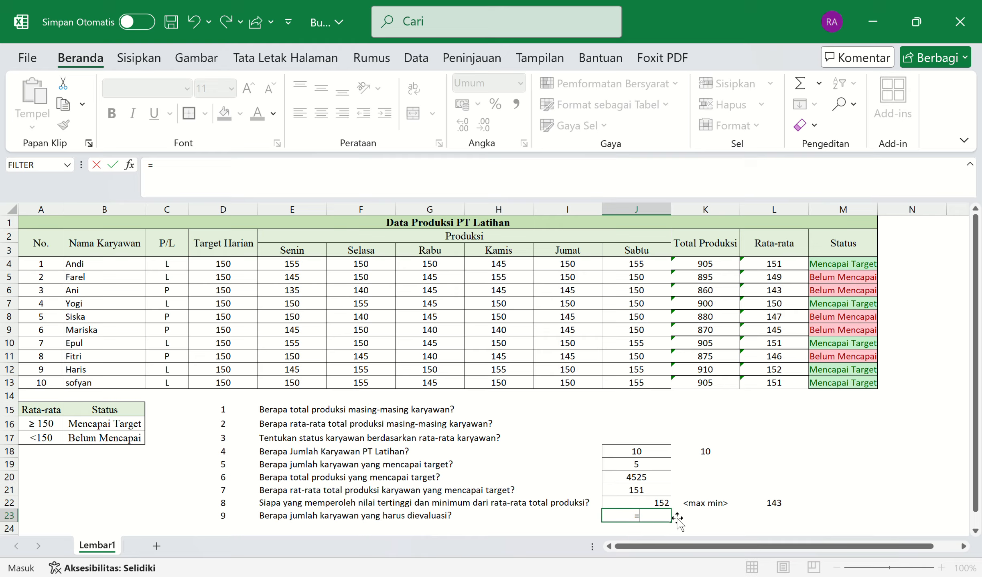
{"action": "type", "text": "countif"}
{"action": "key", "text": "Tab"}
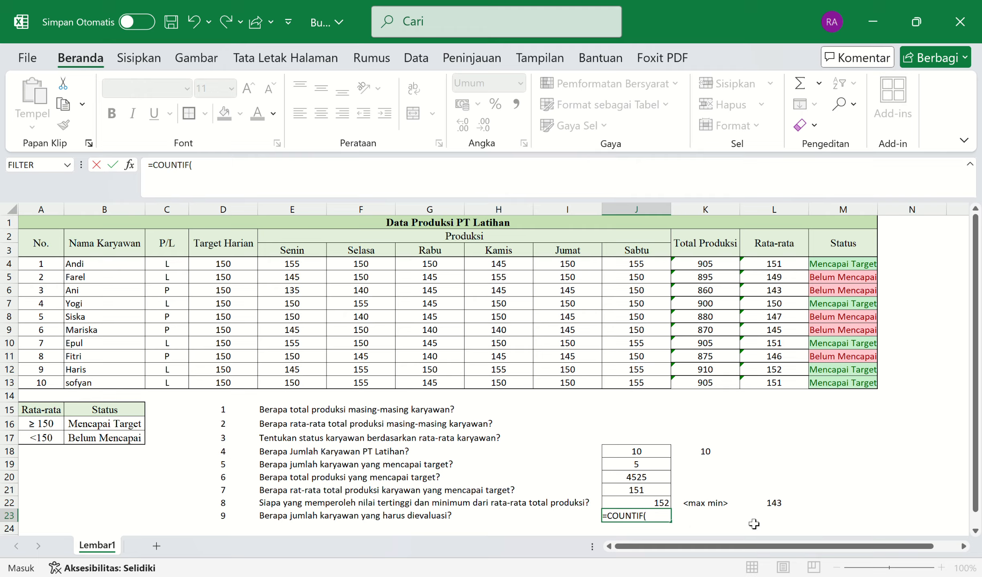
{"action": "left_click_drag", "start_coordinate": [839, 269], "coordinate": [856, 388]}
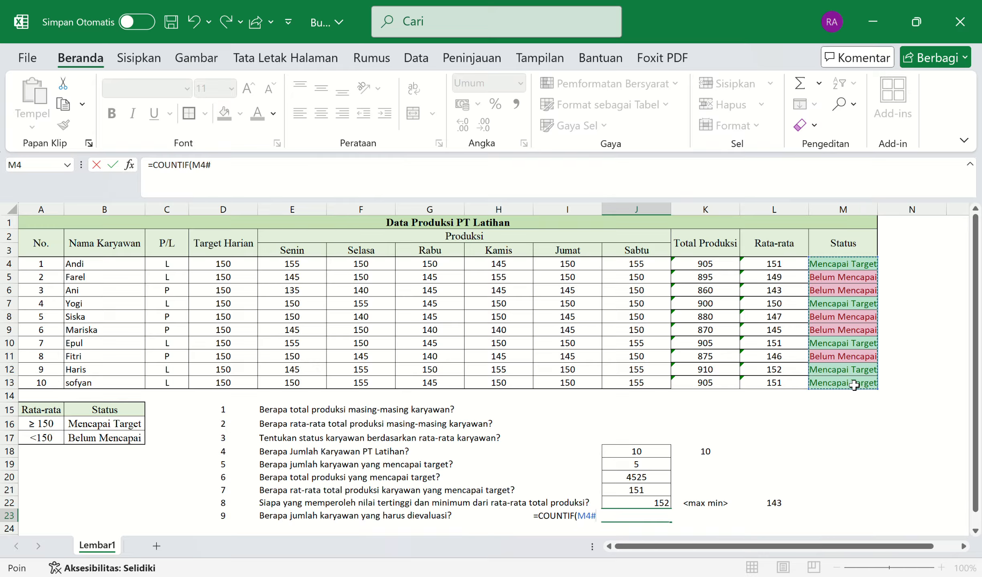
{"action": "type", "text": ";"}
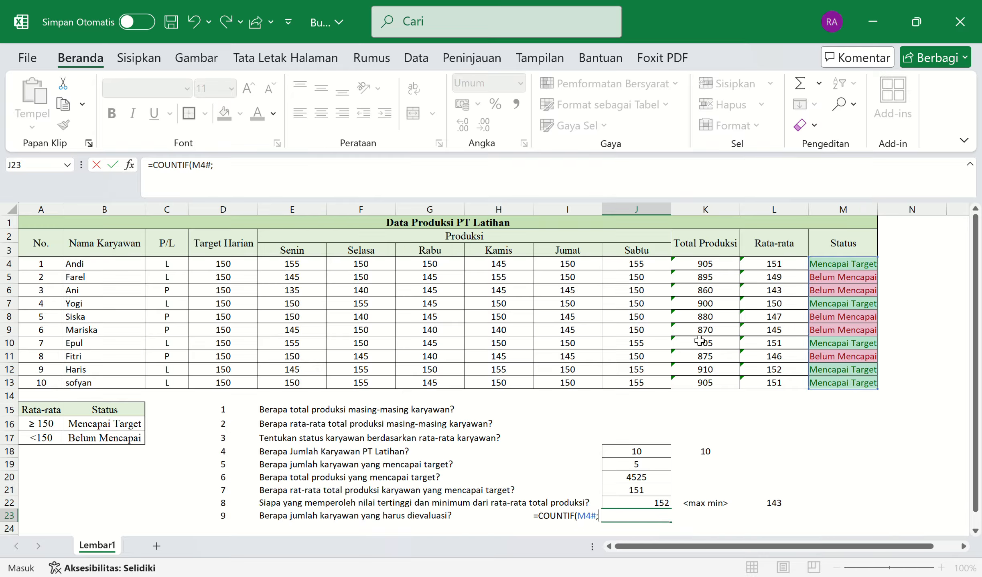
{"action": "left_click", "coordinate": [133, 442]}
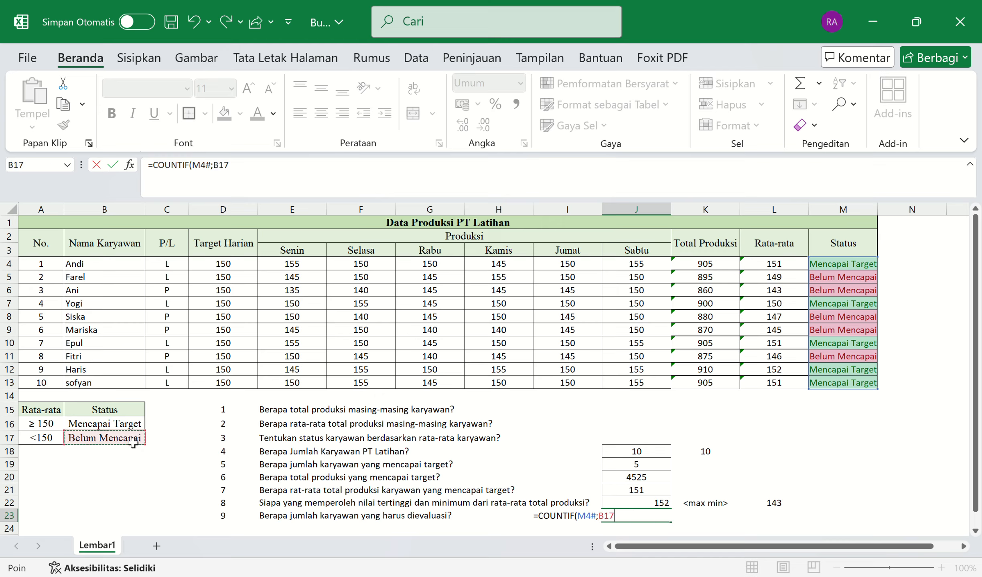
{"action": "type", "text": ")"}
{"action": "key", "text": "Return"}
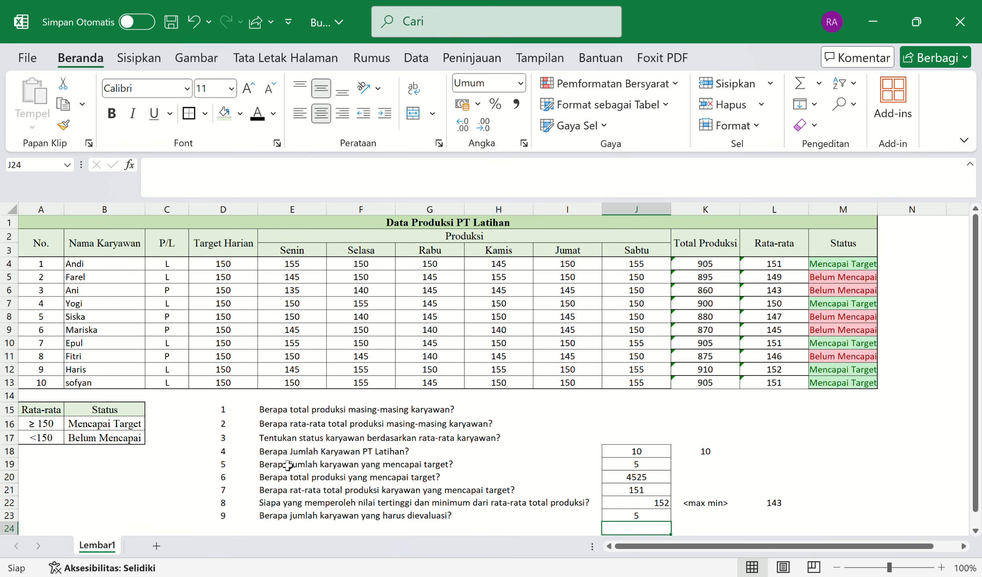
{"action": "left_click", "coordinate": [722, 477]}
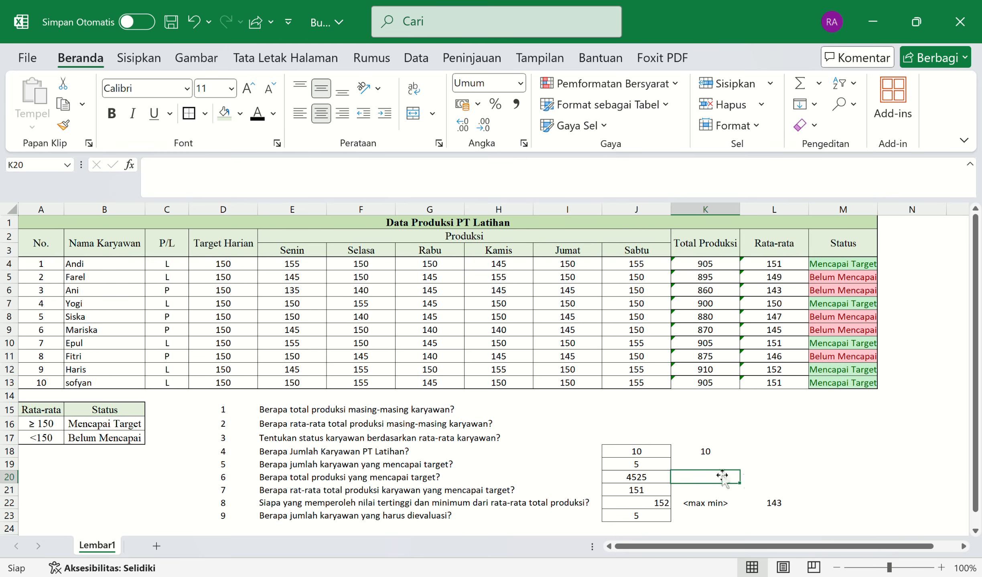
{"action": "left_click", "coordinate": [711, 454]}
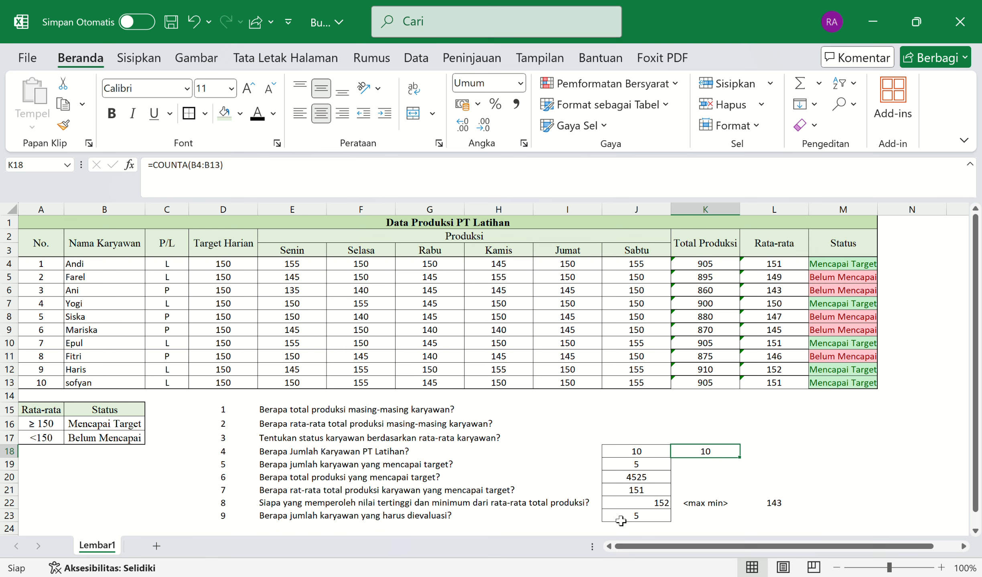
{"action": "left_click", "coordinate": [644, 523]}
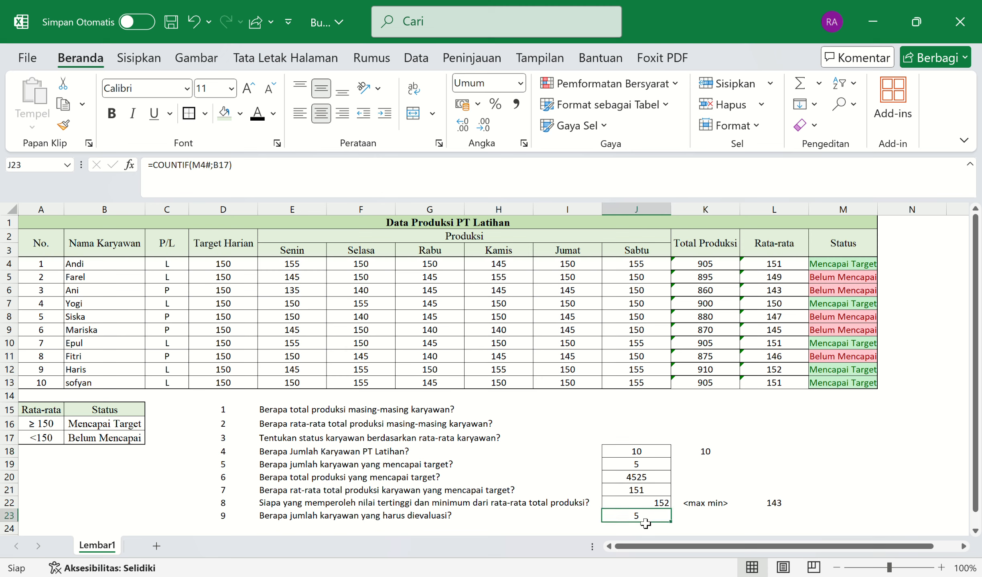